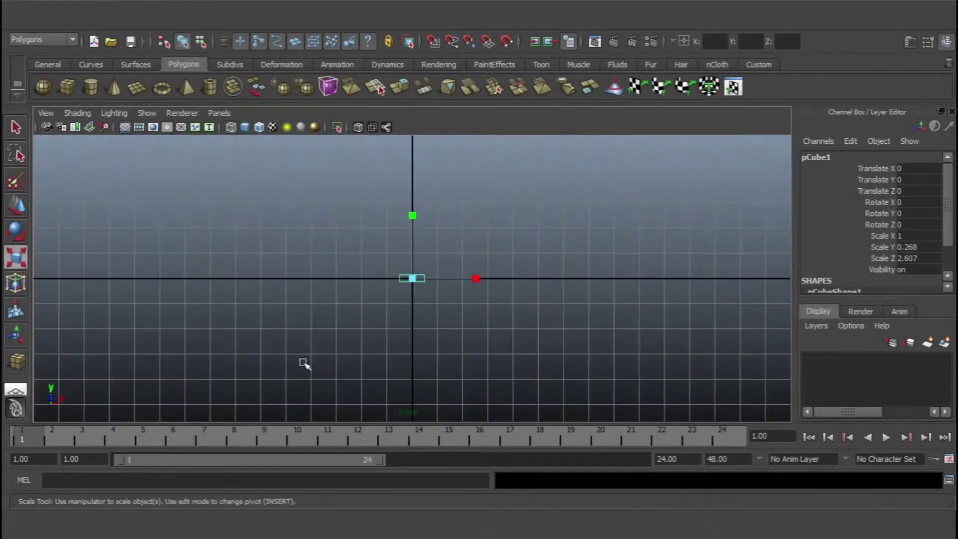
Widen the box along X into a thin slab, checking it in the front and side views.
middle_click_drag(305, 363, 400, 310)
key("space")
middle_click_drag(246, 363, 237, 363)
key("space")
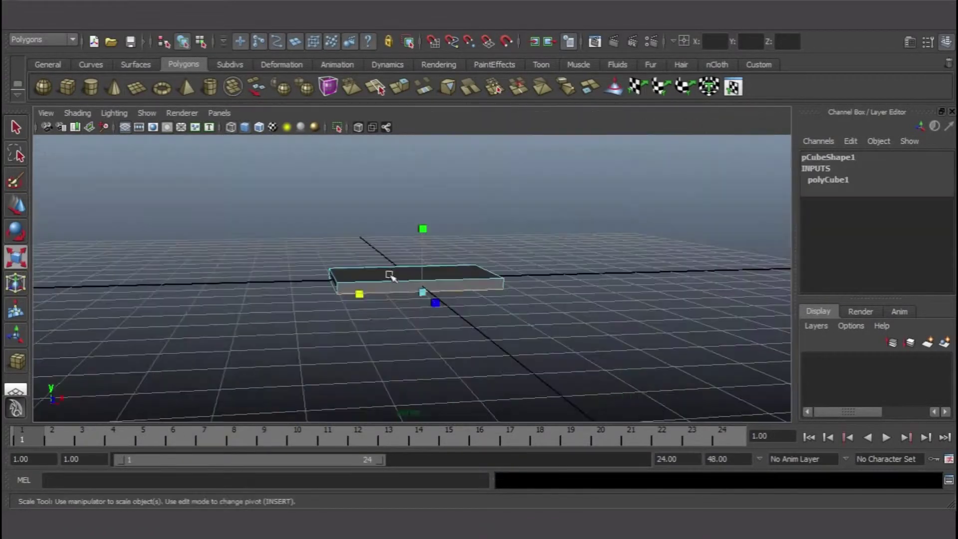
key("space")
key("space")
key("space")
key("space")
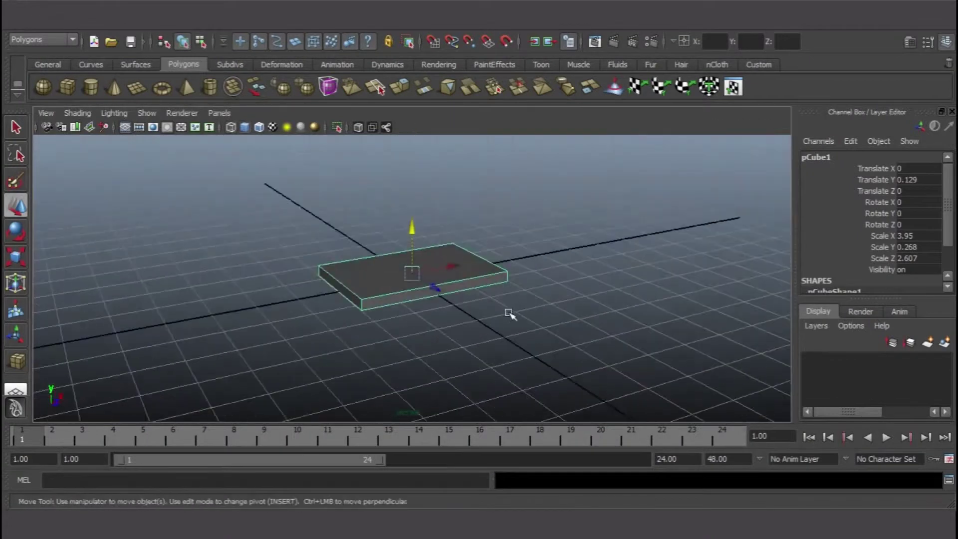
key("space")
left_click(253, 242)
left_click(631, 207)
key("space")
Insert edge loops near the slab's edges.
mouse_move(466, 299)
right_mouse_down()
mouse_move(475, 278)
mouse_move(464, 317)
right_mouse_up()
key("r")
left_click_drag(515, 259, 544, 322, "alt")
right_click(535, 289)
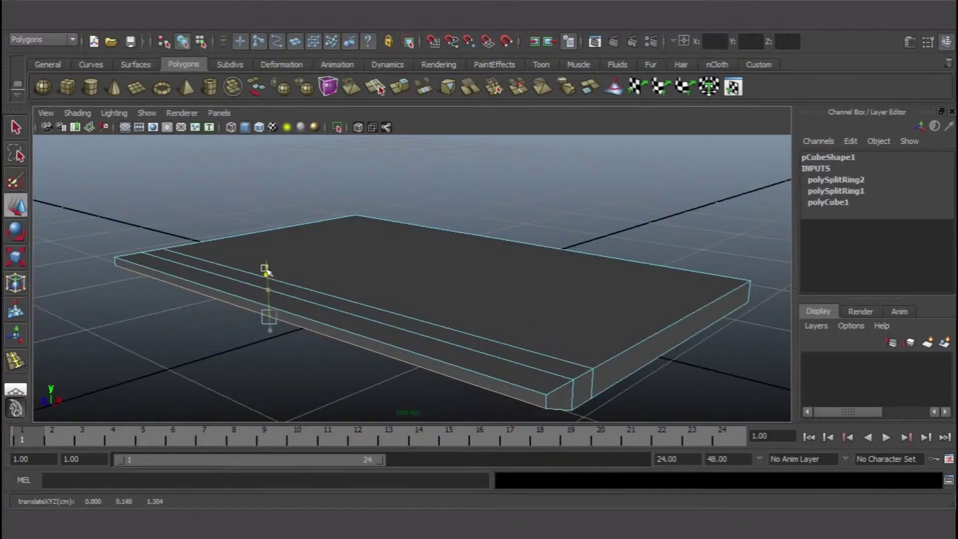
left_click_drag(266, 271, 28, 364, "alt")
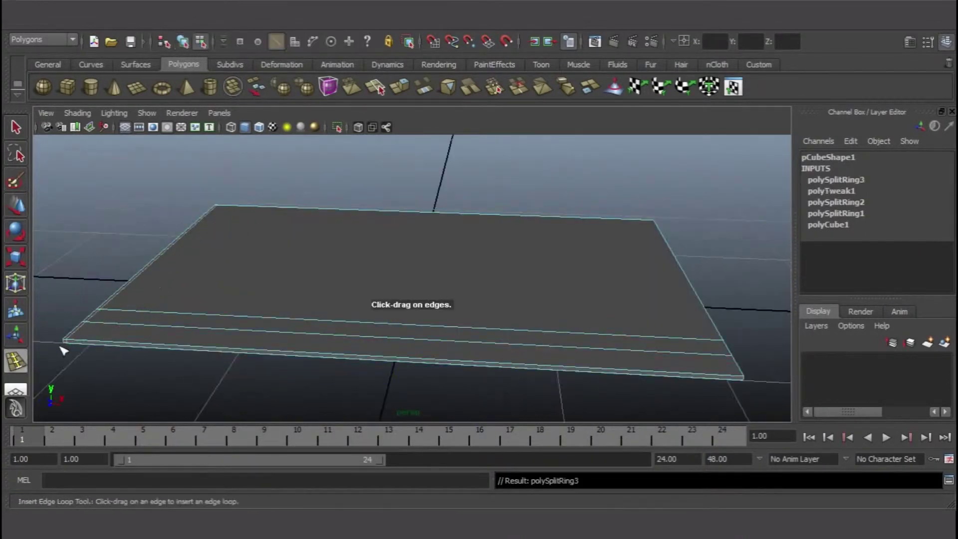
left_click_drag(761, 407, 759, 405)
left_click_drag(759, 405, 717, 284, "alt")
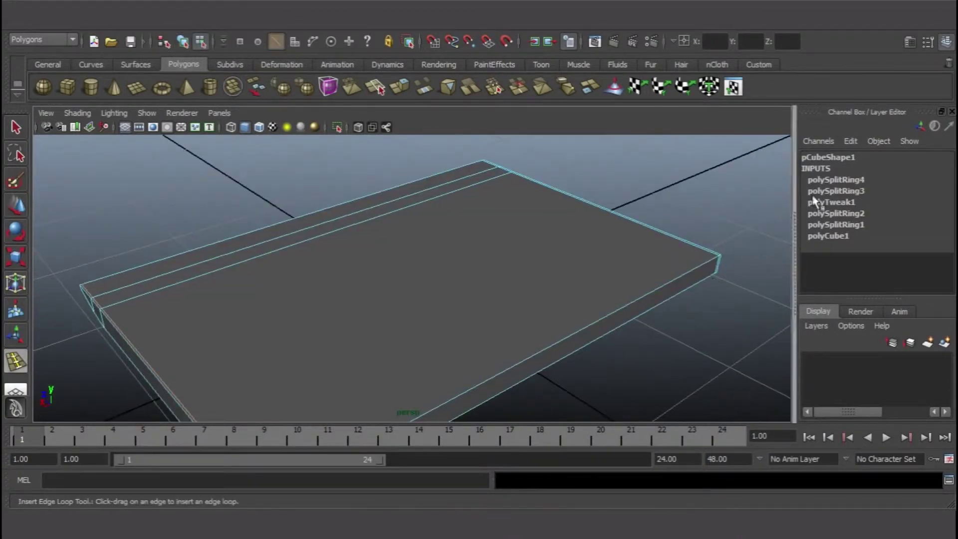
Move a corner vertex of the slab and add another edge loop.
key("q")
left_click_drag(712, 387, 306, 270, "alt")
left_click(306, 270)
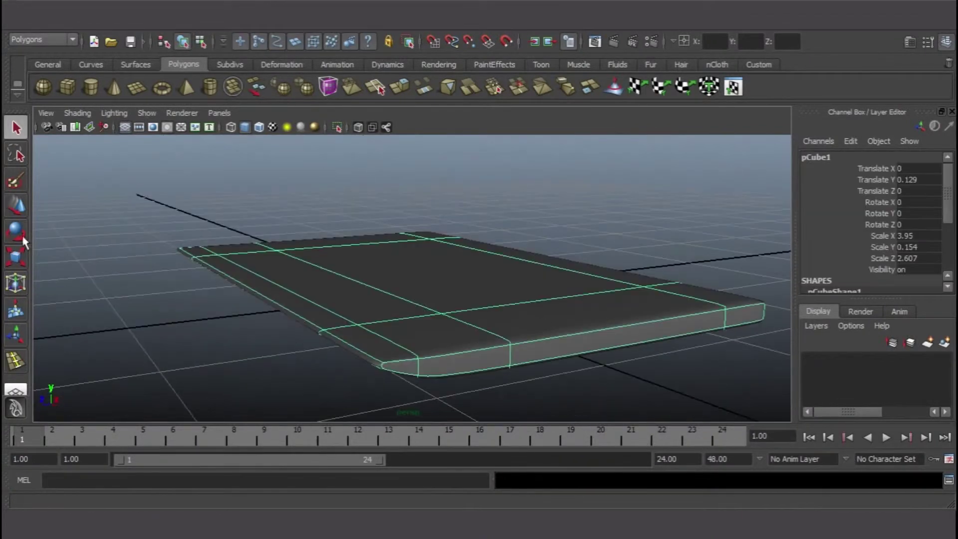
right_click_drag(305, 270, 252, 270)
left_click_drag(252, 270, 564, 398, "alt")
key("w")
left_click_drag(214, 249, 240, 318)
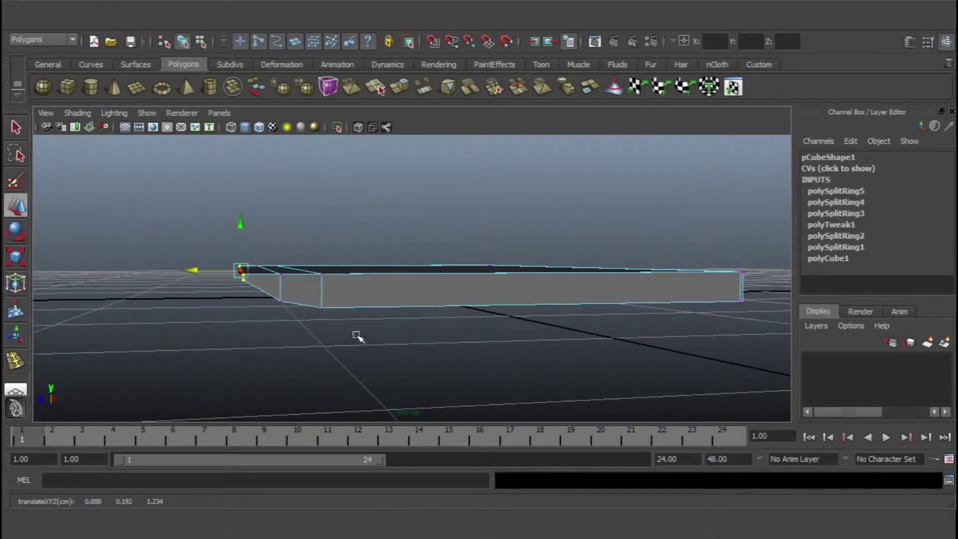
left_click_drag(357, 335, 571, 336, "alt")
left_click(594, 402)
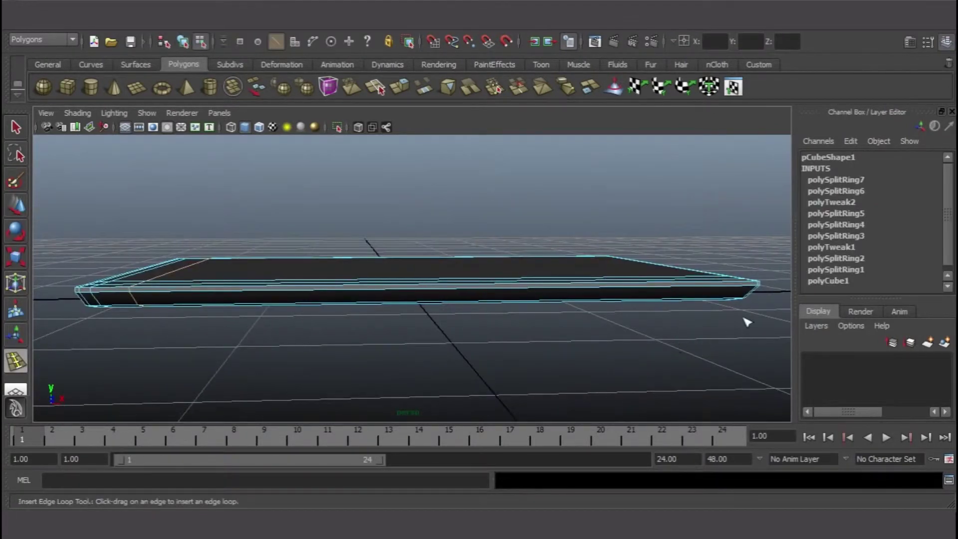
left_click(677, 290)
left_click_drag(678, 291, 634, 341, "alt")
Extrude a face on the slab's underside downward into a block.
left_click_drag(616, 290, 278, 255, "alt")
right_click_drag(278, 255, 338, 240)
key("w")
left_click_drag(338, 240, 323, 369, "alt")
key("F11")
left_click(274, 280)
key("ctrl+e")
left_click(317, 258)
key("f")
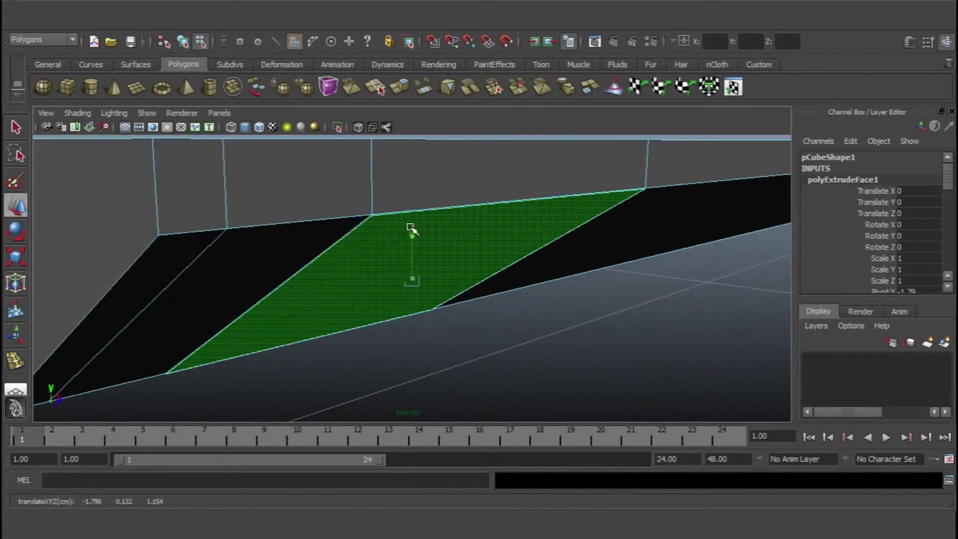
key("F8")
left_click_drag(541, 154, 648, 317, "alt")
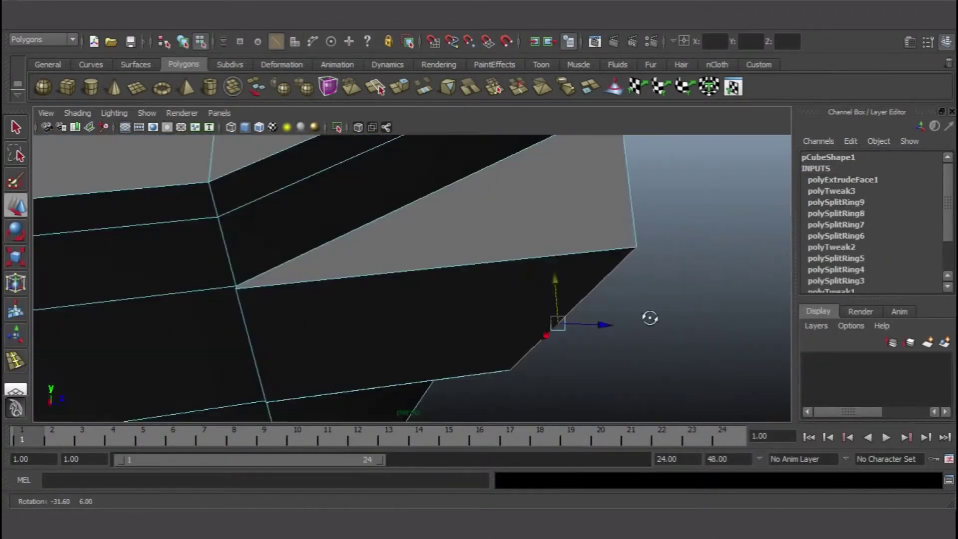
Insert an edge loop near the block's bottom and preview the smoothed mesh.
key("space")
key("space")
key("space")
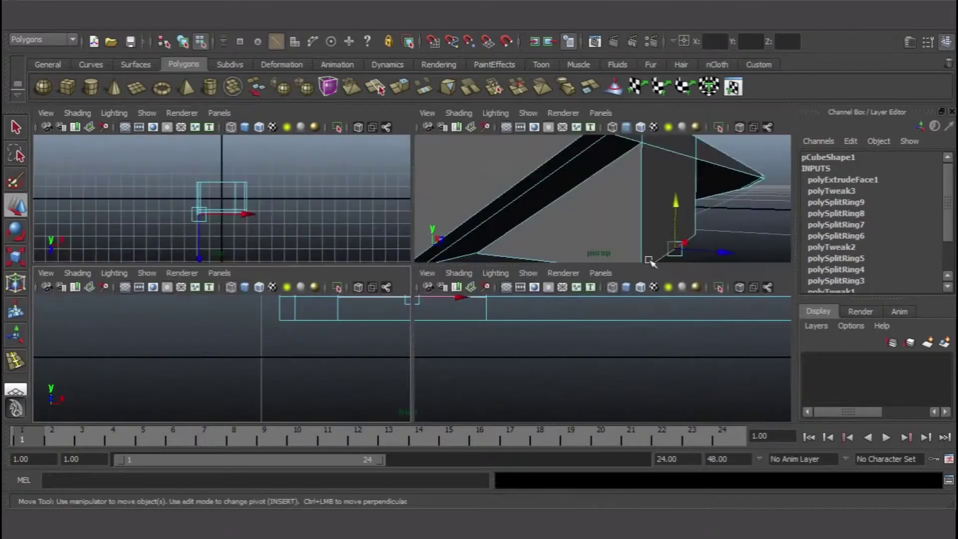
key("space")
left_click_drag(471, 284, 404, 245, "alt")
key("y")
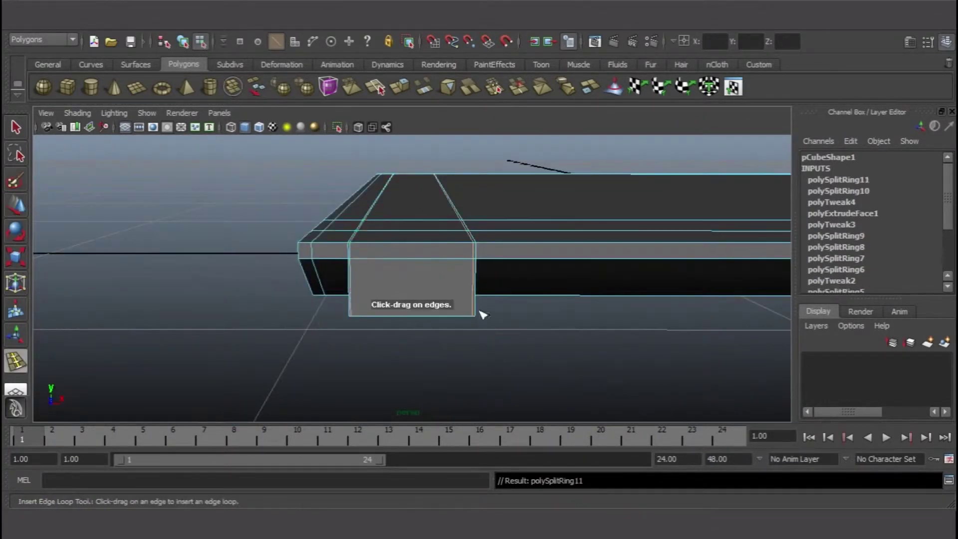
left_click(480, 318)
key("3")
key("1")
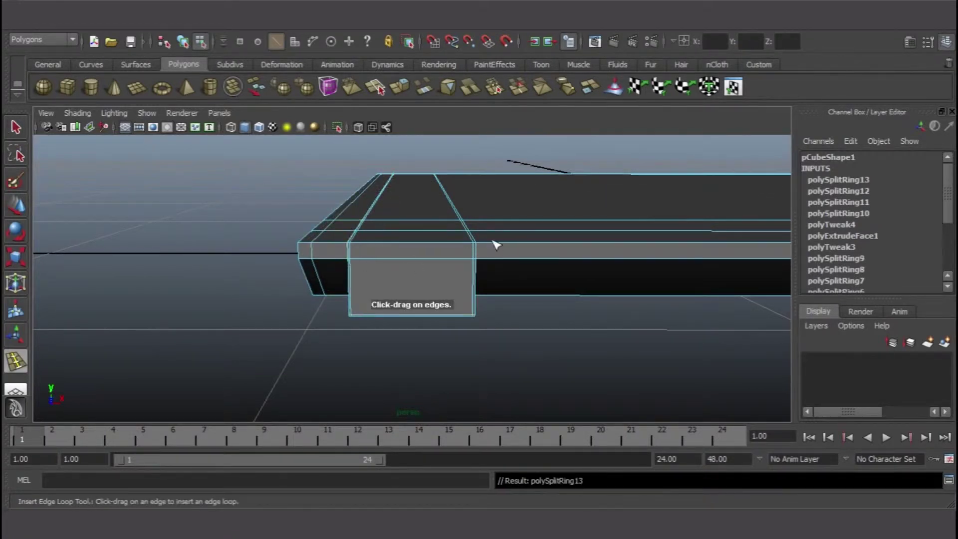
key("3")
key("q")
right_click_drag(427, 265, 479, 247)
key("1")
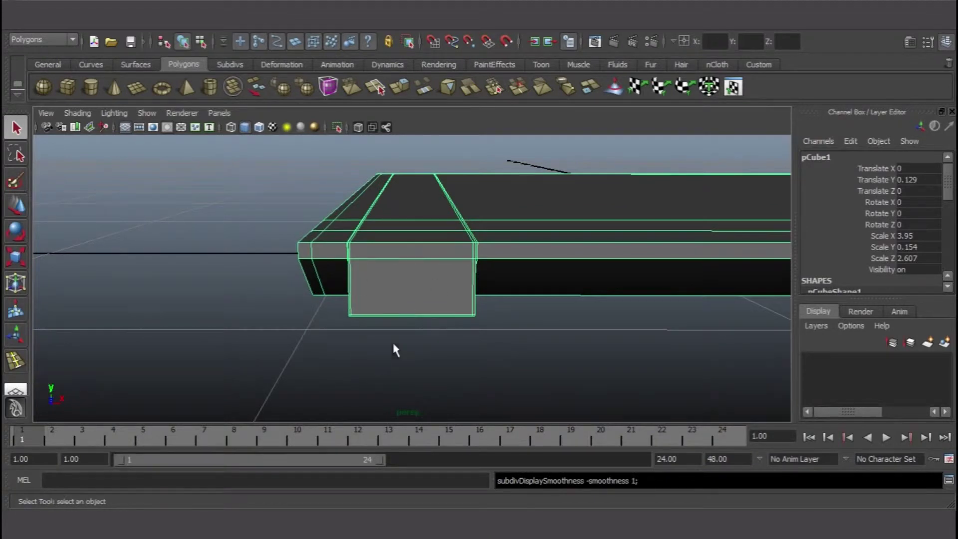
Select two vertices of the block and move them.
left_click_drag(392, 340, 470, 307, "alt")
right_click_drag(471, 307, 463, 300)
left_click_drag(474, 295, 430, 320)
key("w")
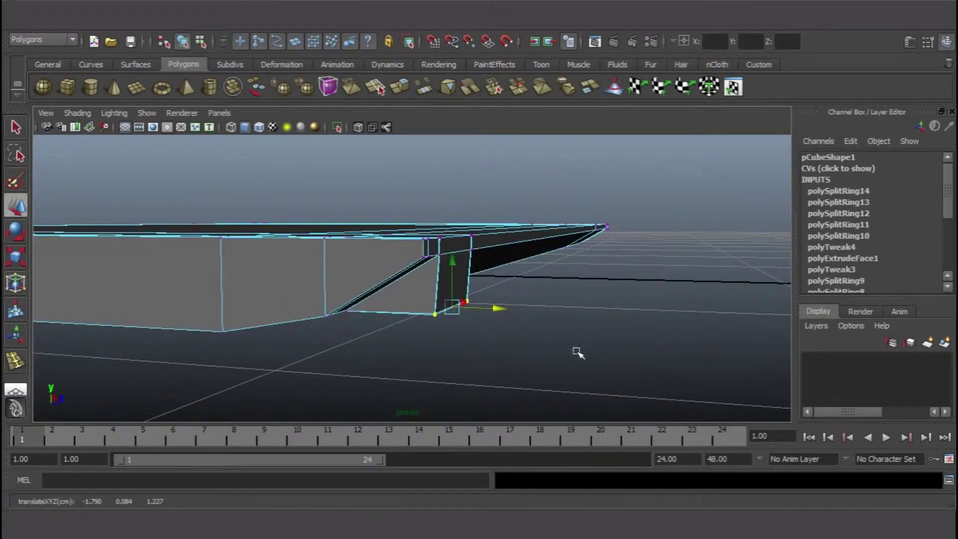
left_click_drag(577, 353, 472, 407, "alt")
key("ctrl+z")
key("ctrl+z")
key("ctrl+z")
Extrude a side face of the block and return to the triangular face selection.
key("F11")
left_click(456, 353)
left_click_drag(456, 354, 453, 381, "alt")
key("ctrl+e")
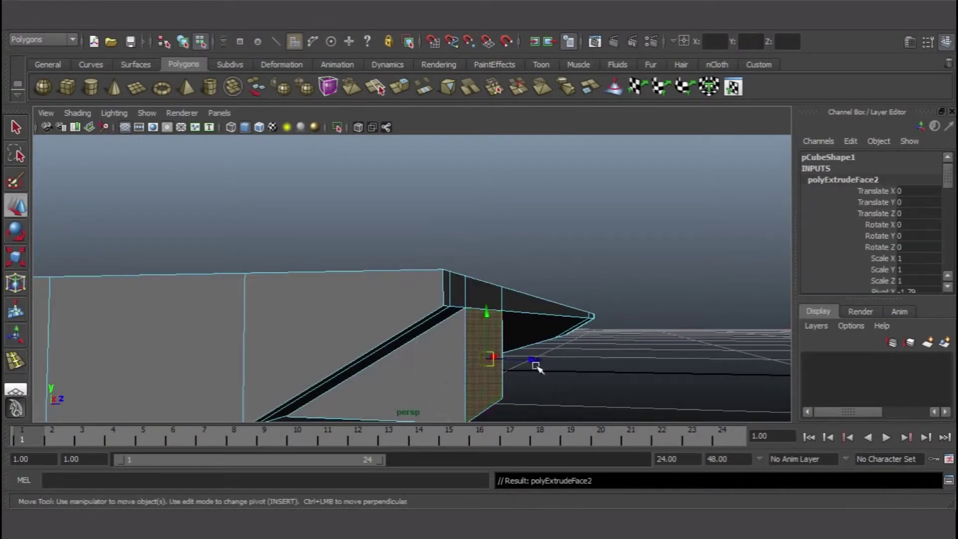
left_click_drag(605, 393, 427, 364, "alt")
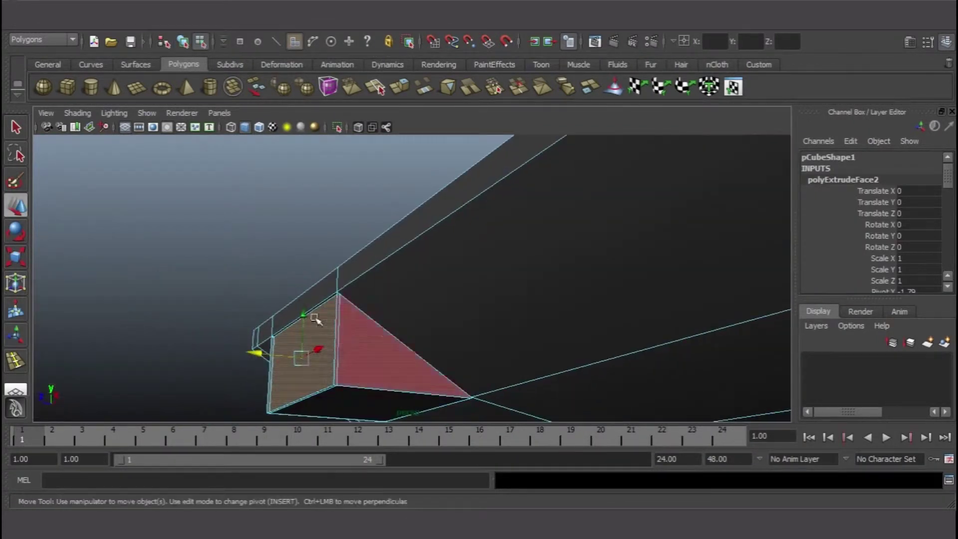
left_click_drag(316, 319, 498, 348, "alt")
left_click(452, 354)
left_click_drag(638, 370, 355, 293, "alt")
left_click(370, 314)
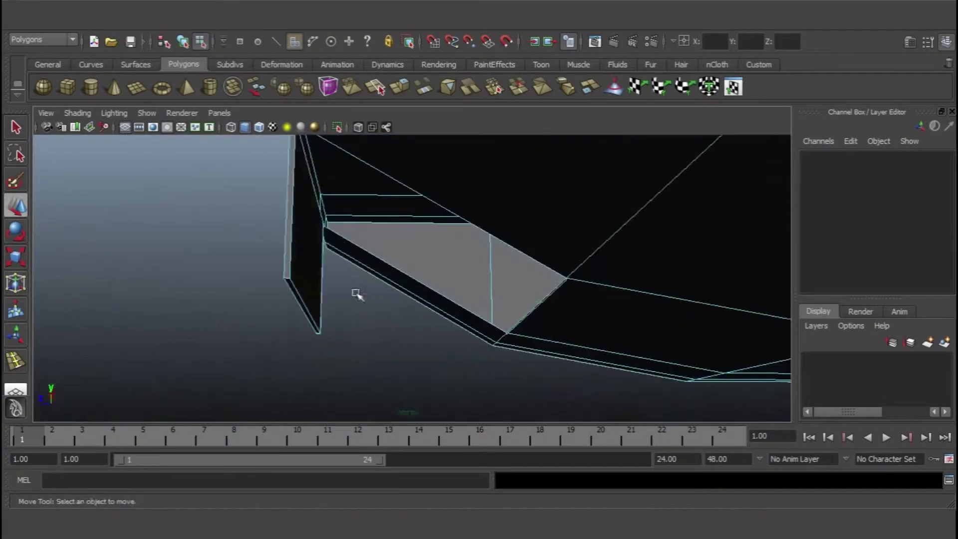
key("ctrl+z")
key("ctrl+z")
key("ctrl+z")
key("ctrl+z")
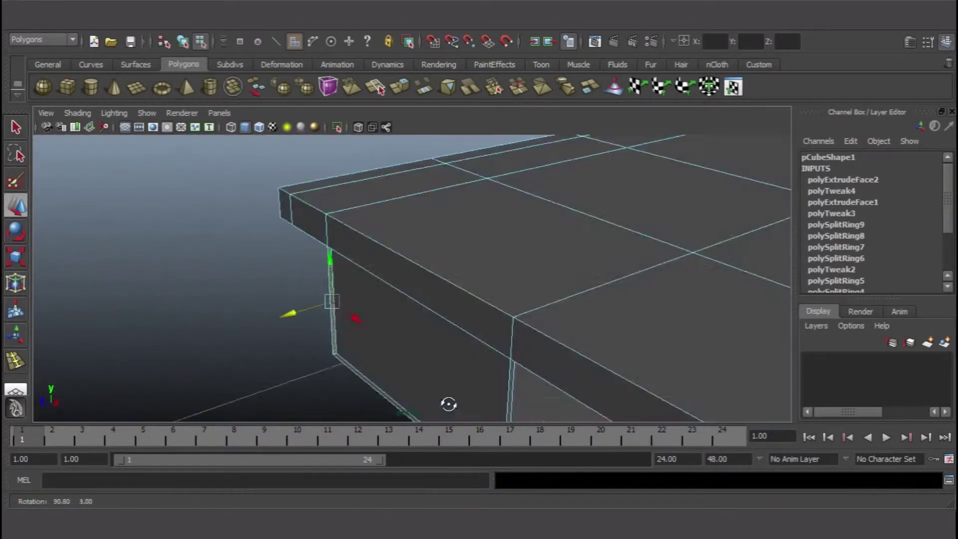
Undo earlier changes and fill the block's corner opening with Append to Polygon.
key("super")
key("super")
left_click_drag(427, 364, 321, 295, "alt")
key("ctrl+z")
key("ctrl+z")
key("ctrl+z")
key("ctrl+z")
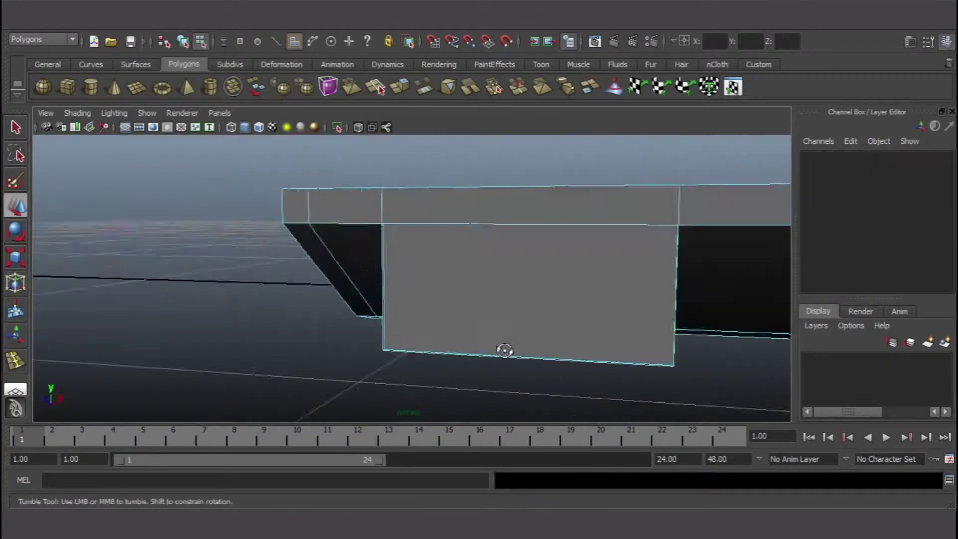
key("ctrl+z")
key("ctrl+z")
key("ctrl+z")
key("ctrl+z")
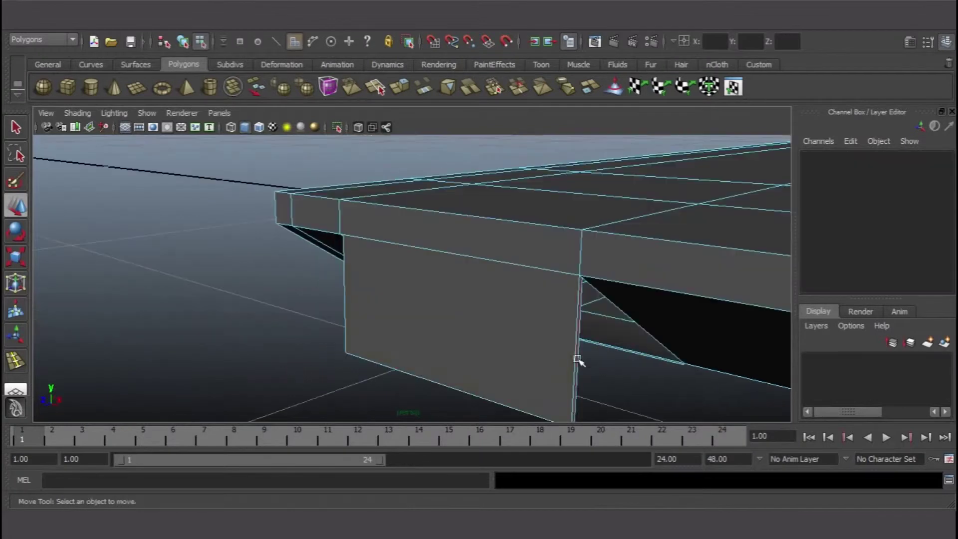
left_click(294, 23)
left_click(340, 85)
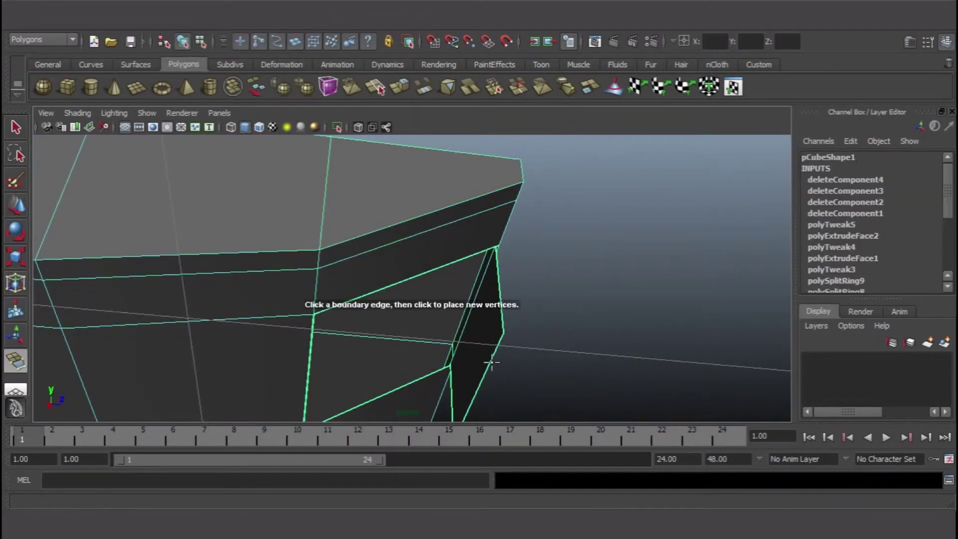
left_click_drag(499, 330, 446, 298, "alt")
key("Return")
left_click_drag(464, 356, 499, 240, "alt")
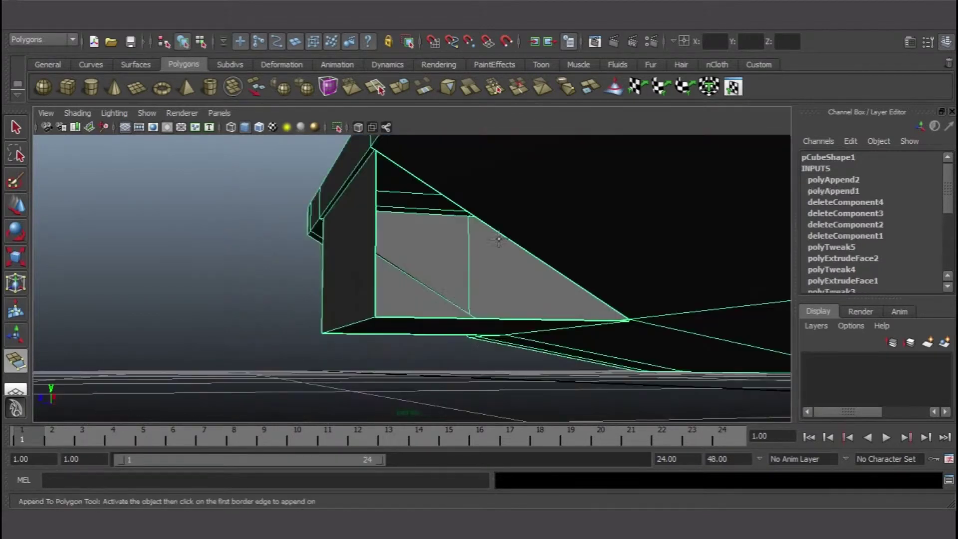
key("w")
left_click_drag(433, 387, 429, 266, "alt")
Append another fill polygon, then insert an edge loop on the block's side and adjust it.
key("g")
key("w")
key("ctrl+shift+x")
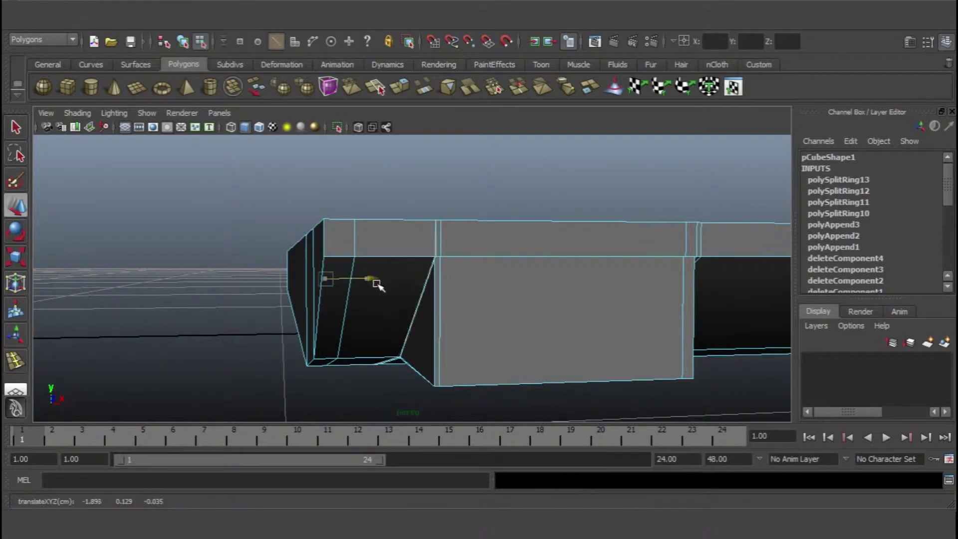
left_click_drag(377, 285, 451, 279, "alt")
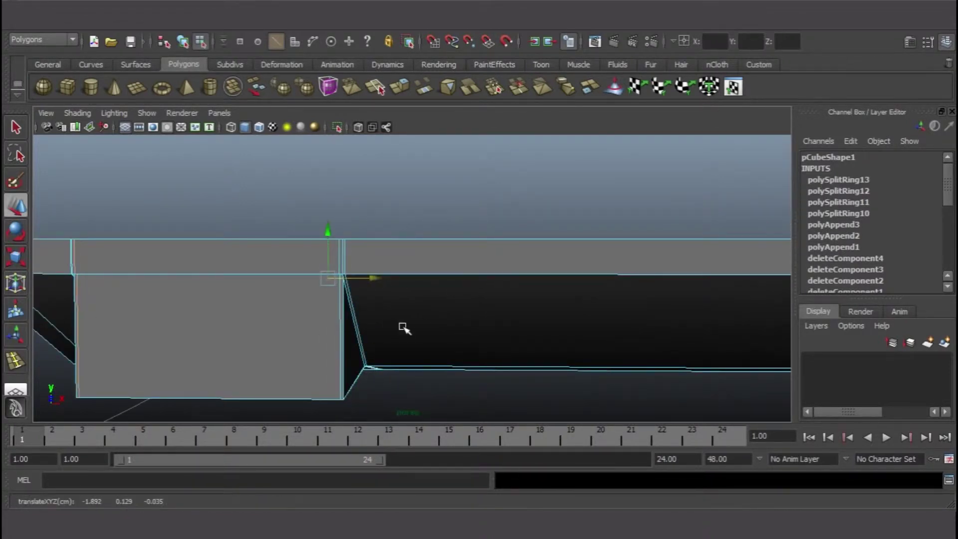
scroll(336, 359, "down", 3)
Reselect the whole slab, viewing it from around its end.
key("F8")
left_click_drag(509, 430, 534, 274, "alt")
key("y")
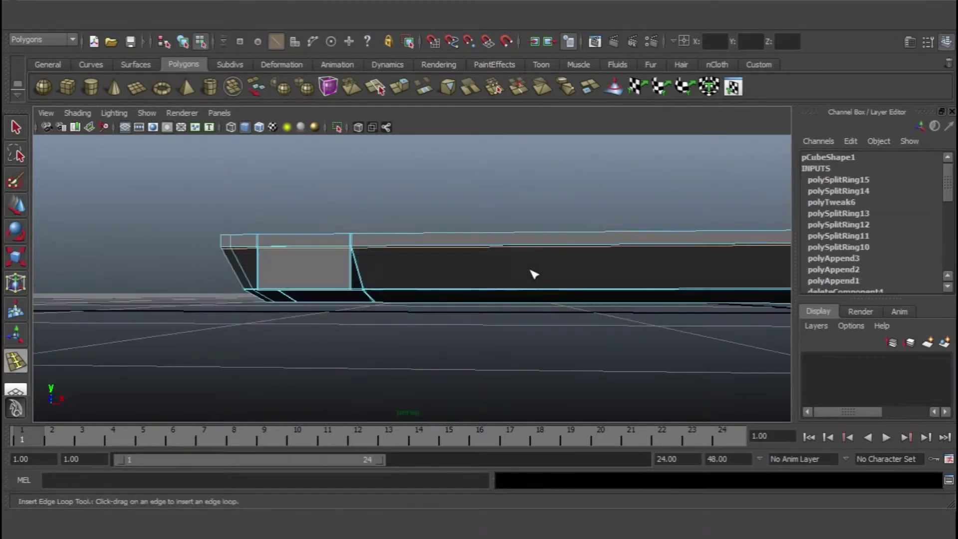
right_click_drag(331, 269, 385, 241)
left_click_drag(385, 242, 358, 298, "alt")
left_click(357, 298)
left_click(670, 364)
left_click_drag(670, 363, 754, 318, "alt")
left_click(755, 318)
left_click_drag(644, 307, 552, 301, "alt")
Insert two edge loops across the slab's end and slide them into place.
key("y")
left_click(174, 322)
left_click_drag(175, 321, 276, 252, "alt")
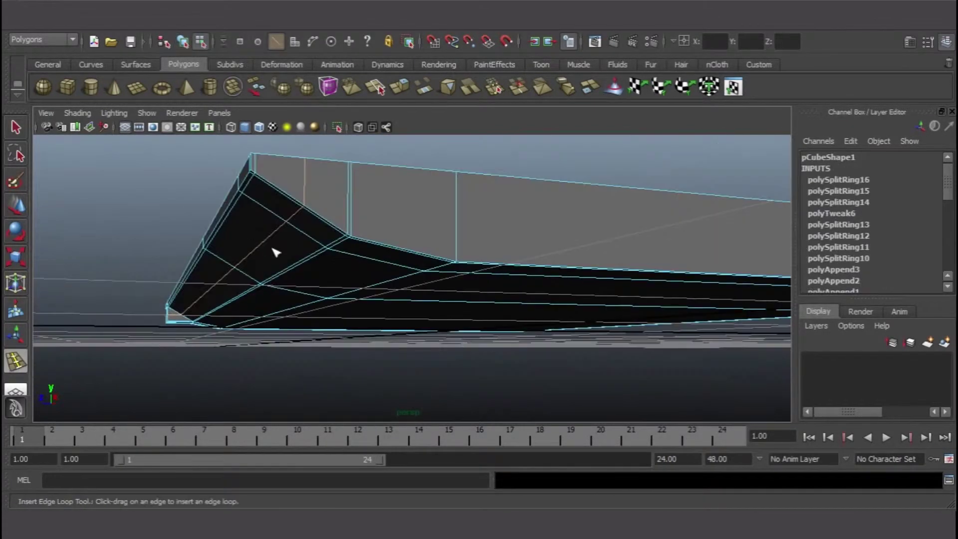
key("w")
right_click_drag(299, 203, 354, 188)
key("y")
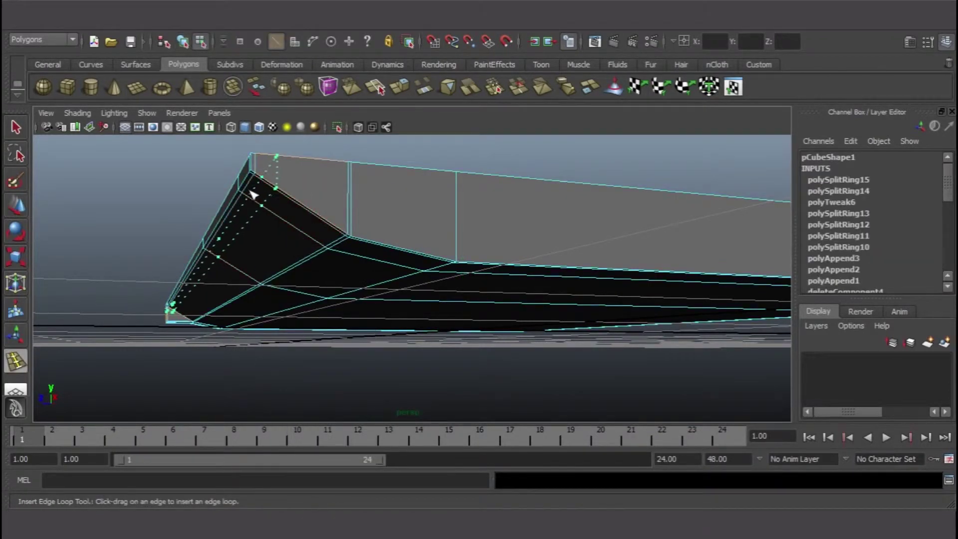
left_click(252, 202)
left_click_drag(252, 202, 465, 253, "alt")
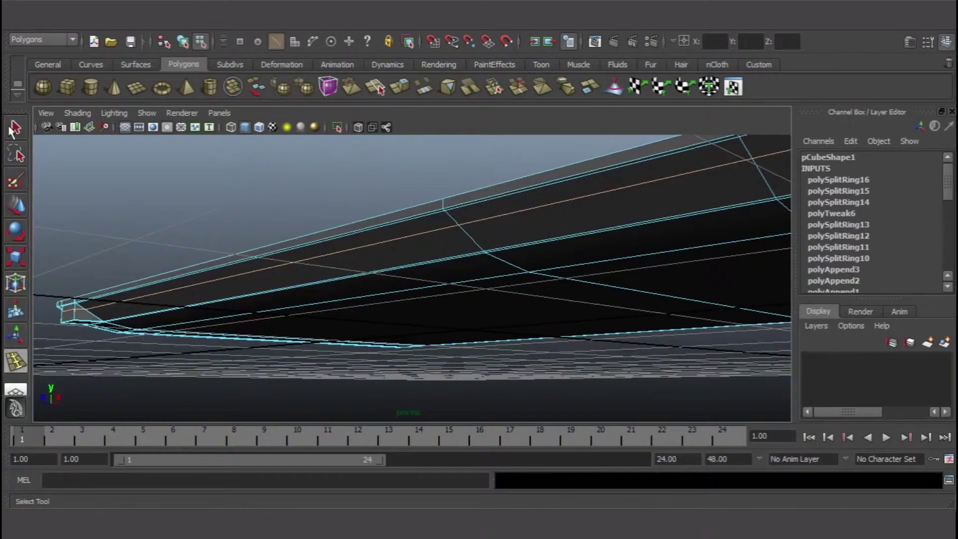
left_click(14, 129)
key("f")
key("y")
left_click_drag(614, 370, 646, 342, "alt")
Extrude an underside face for the recess and pick an edge at its corner.
right_click_drag(406, 194, 406, 227)
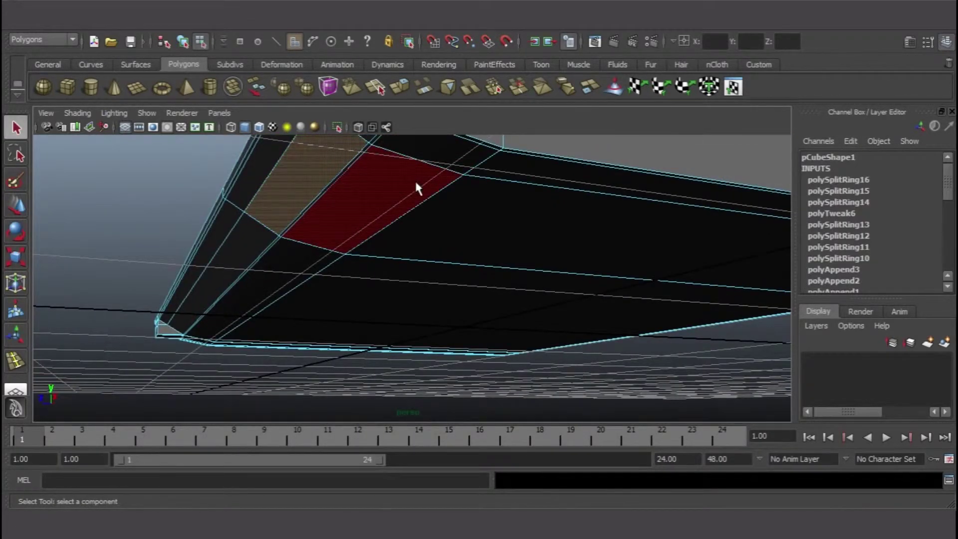
left_click_drag(336, 216, 407, 301, "alt")
key("ctrl+e")
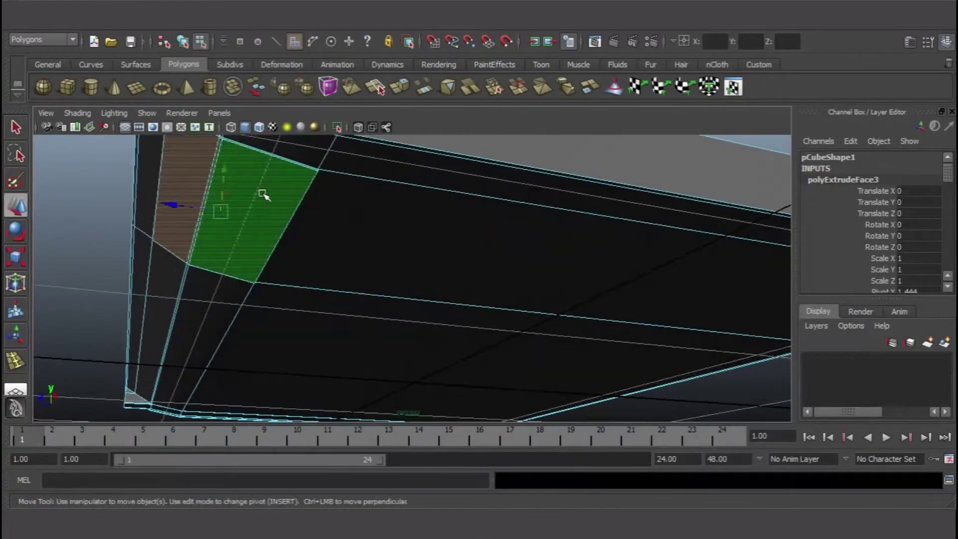
key("ctrl+z")
key("ctrl+e")
left_click_drag(253, 288, 451, 217, "alt")
key("F10")
left_click(491, 254)
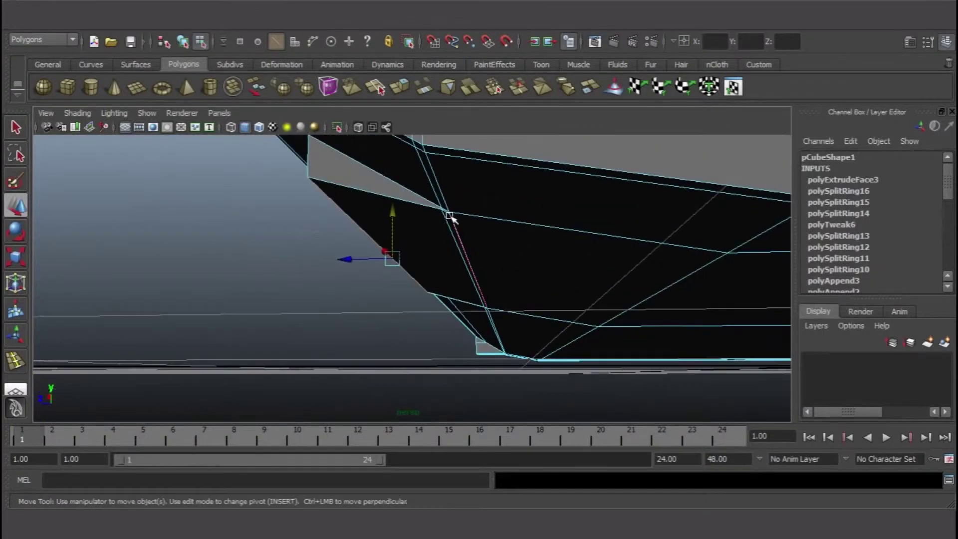
left_click_drag(404, 171, 491, 257, "alt")
Merge the stray vertices on the base with the Merge Vertex Tool, undoing one extra merge.
key("space")
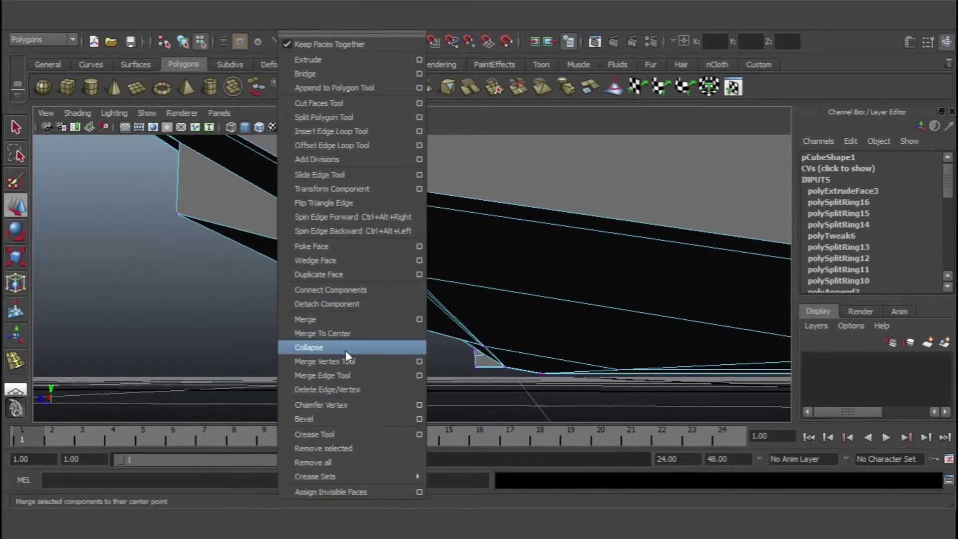
left_click(336, 361)
left_click_drag(411, 274, 475, 355)
left_click_drag(476, 355, 404, 262, "alt")
middle_click_drag(405, 262, 524, 314, "alt")
right_click_drag(524, 314, 399, 309, "alt")
left_click_drag(399, 309, 406, 317, "alt")
key("ctrl+z")
key("ctrl+z")
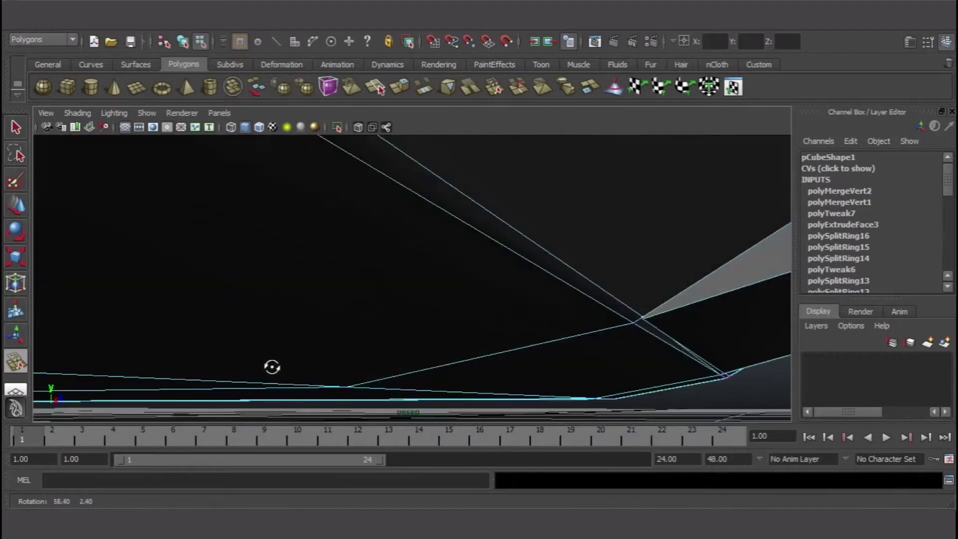
key("F8")
key("f")
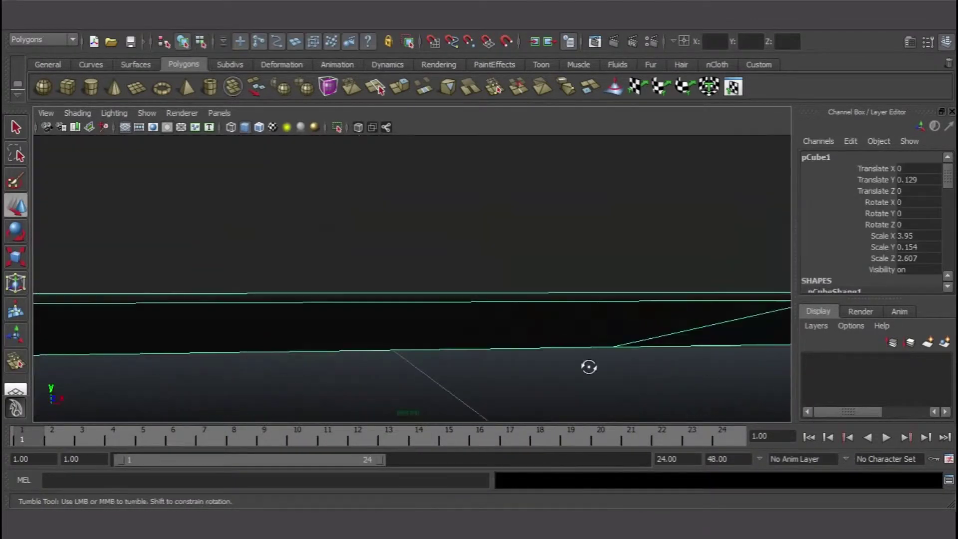
key("F8")
Insert a support edge loop along the slab after undoing earlier loop attempts.
key("y")
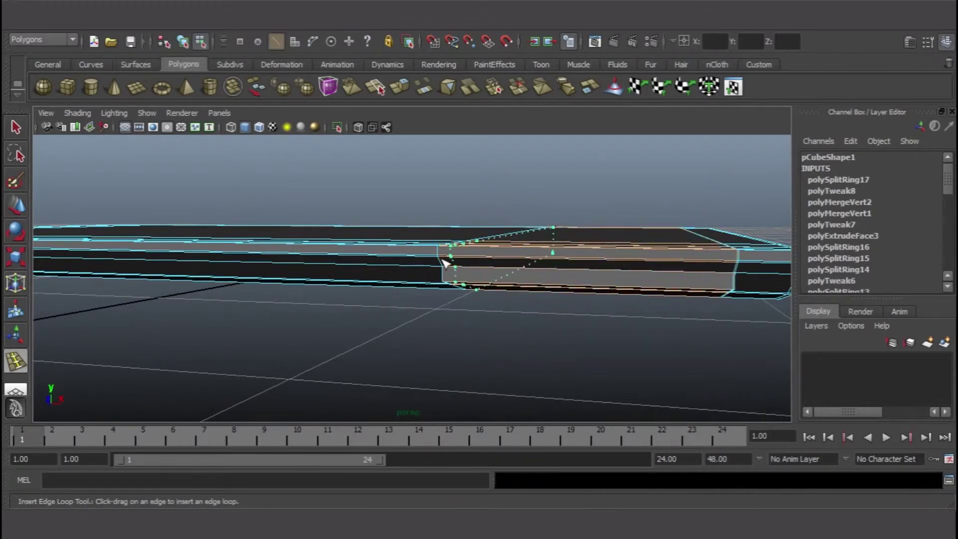
key("ctrl+z")
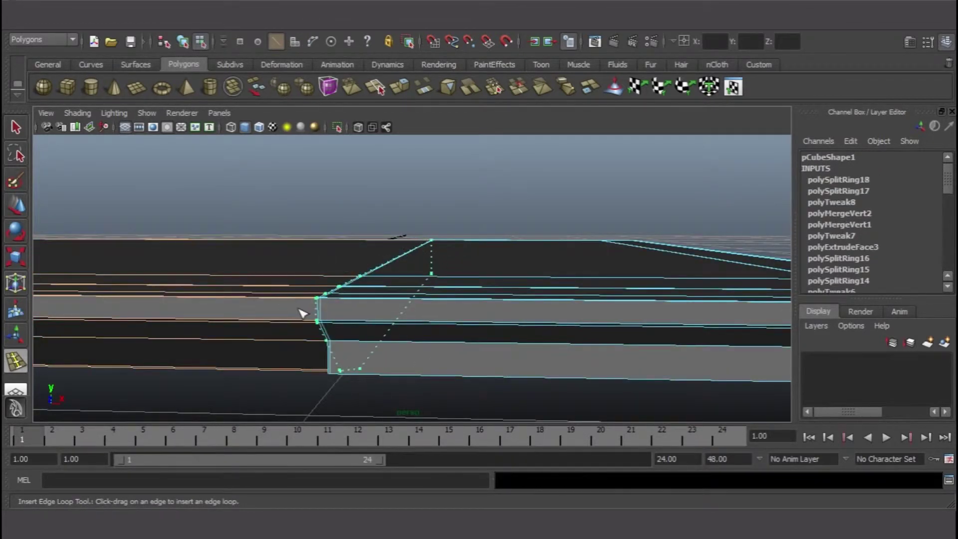
key("ctrl+z")
key("ctrl+z")
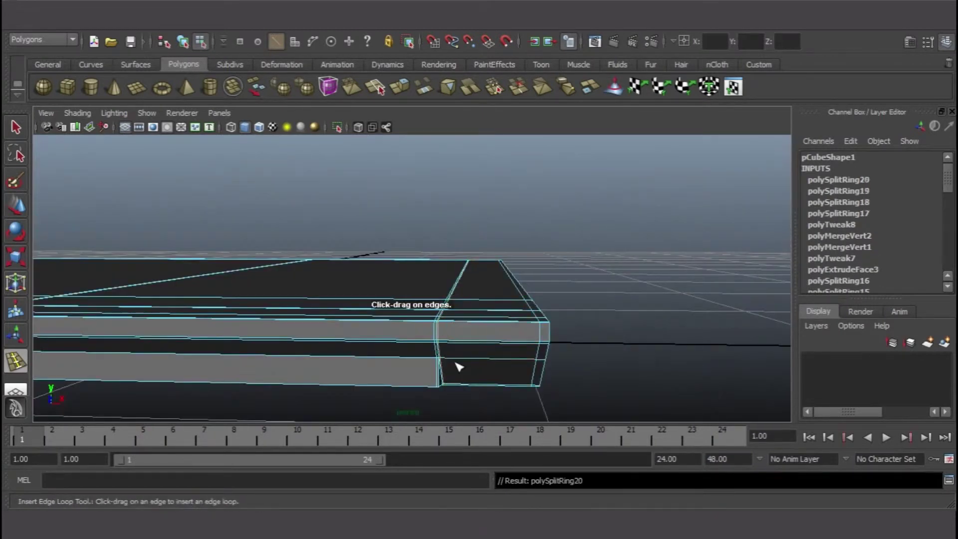
key("ctrl+z")
right_click_drag(395, 274, 355, 339)
left_click_drag(355, 339, 665, 399, "alt")
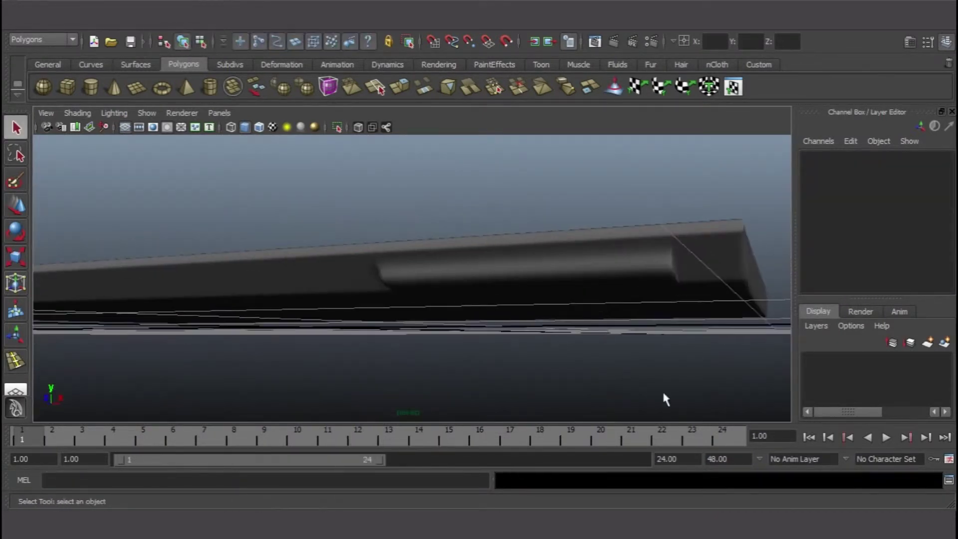
left_click(667, 261)
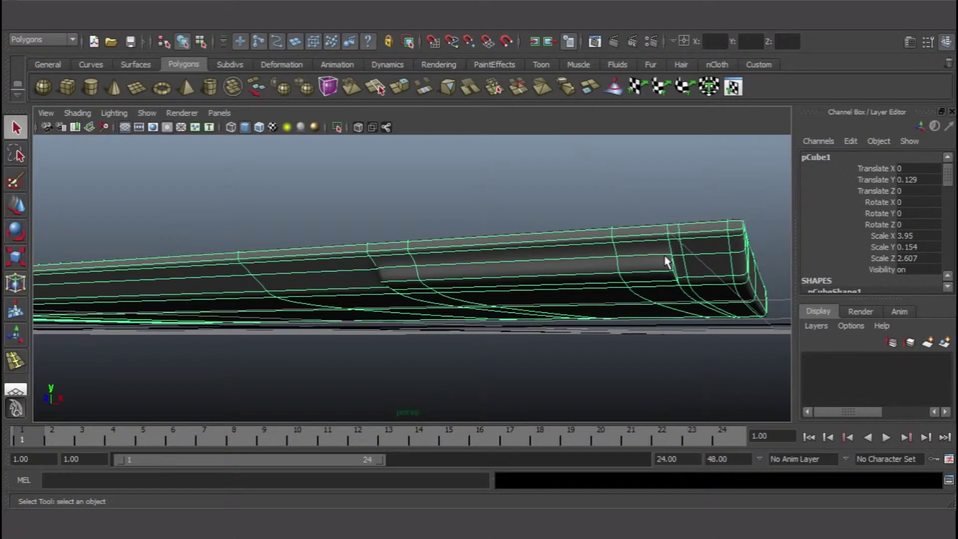
key("g")
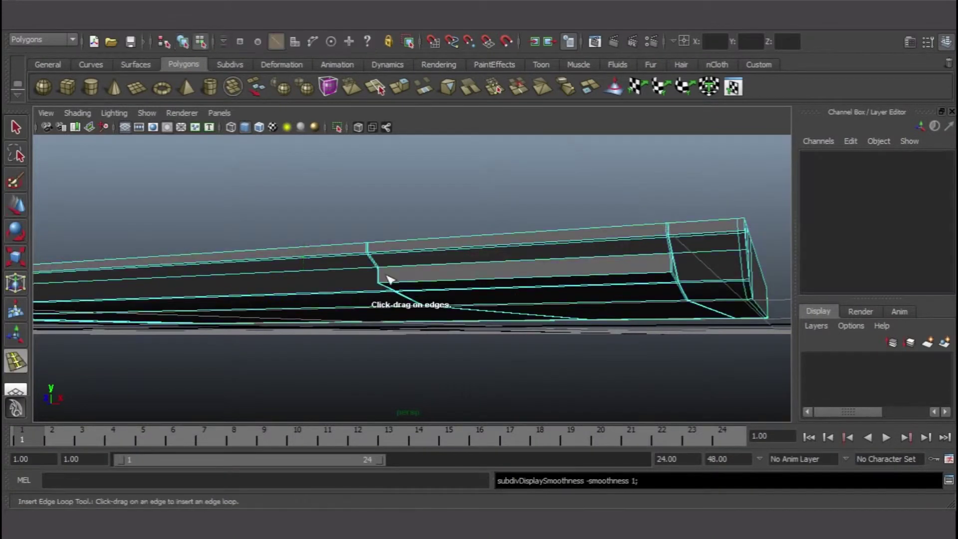
left_click(386, 275)
key("q")
key("F8")
Add another support edge loop near the slab's end.
left_click_drag(341, 285, 417, 323, "alt")
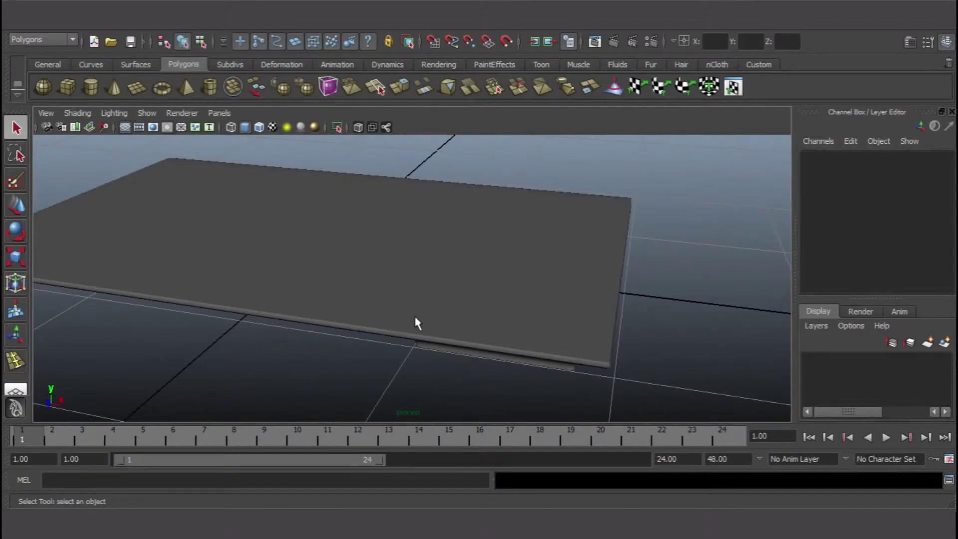
left_click_drag(409, 271, 449, 279, "alt")
left_click(506, 324)
key("g")
left_click(517, 328)
Extrude a face on the slab's edge, scale it, and push it inward to form a notch.
key("F11")
left_click(569, 338)
left_click(400, 87)
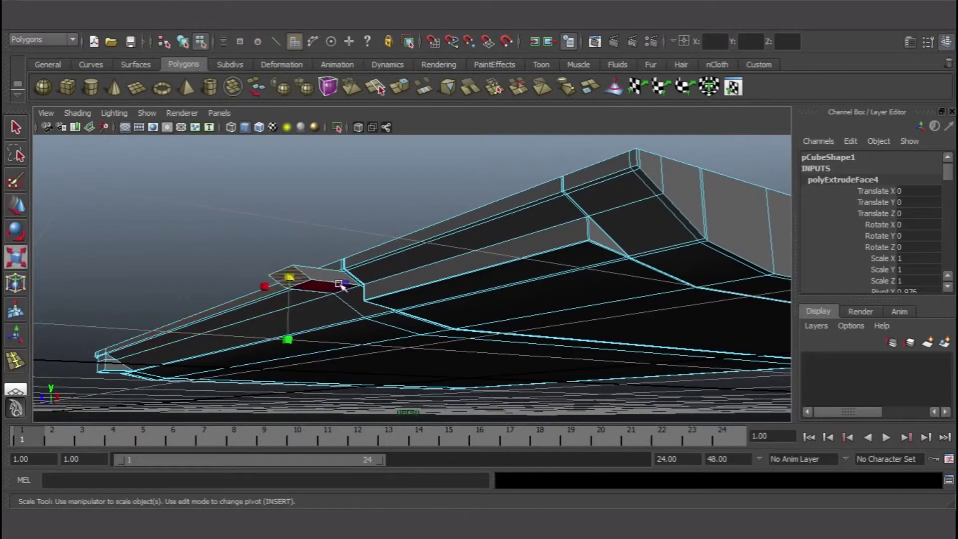
left_click_drag(342, 286, 305, 319, "alt")
left_click_drag(304, 319, 280, 362)
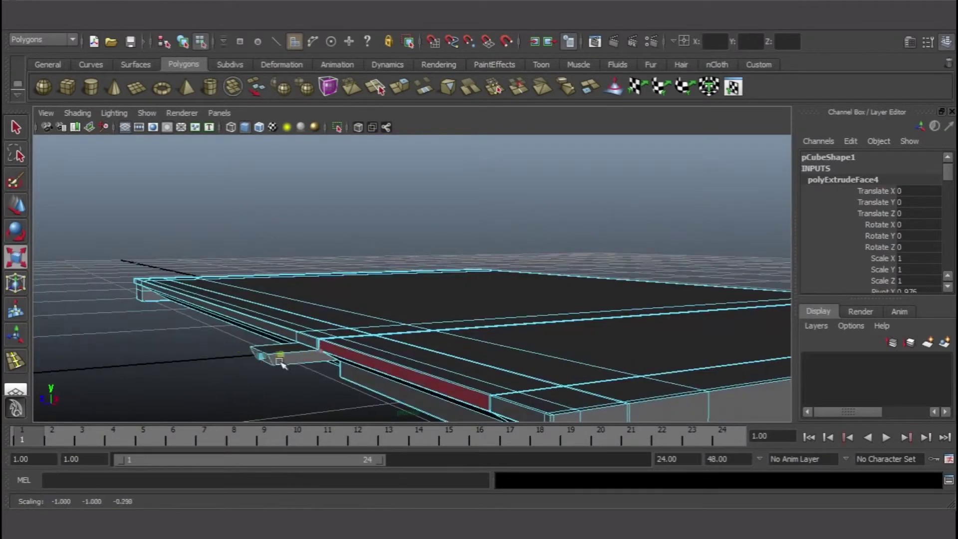
left_click_drag(215, 363, 476, 389, "alt")
left_click_drag(524, 356, 494, 398, "alt")
Insert an edge loop beside the notch and check the slab with smooth preview.
key("1")
key("y")
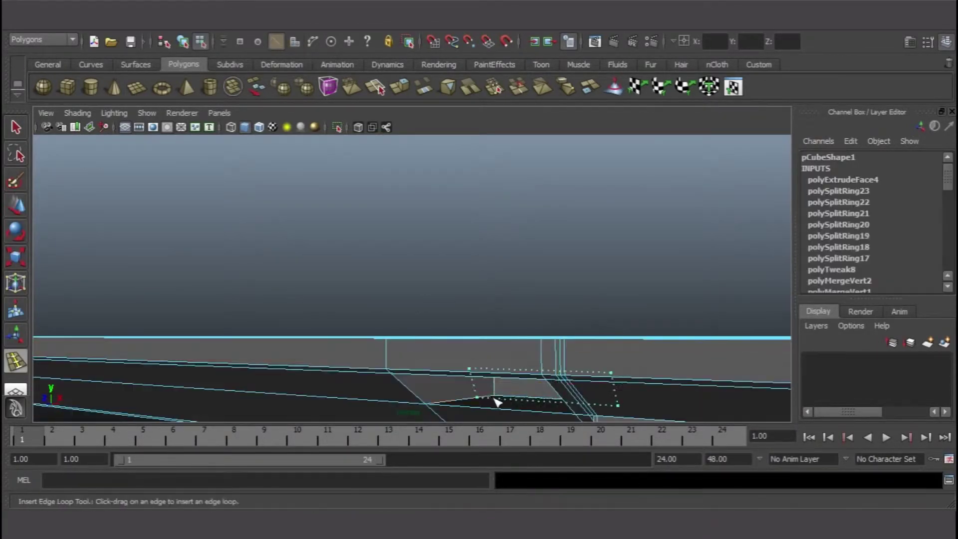
left_click_drag(406, 385, 349, 399, "alt")
left_click_drag(349, 399, 355, 404)
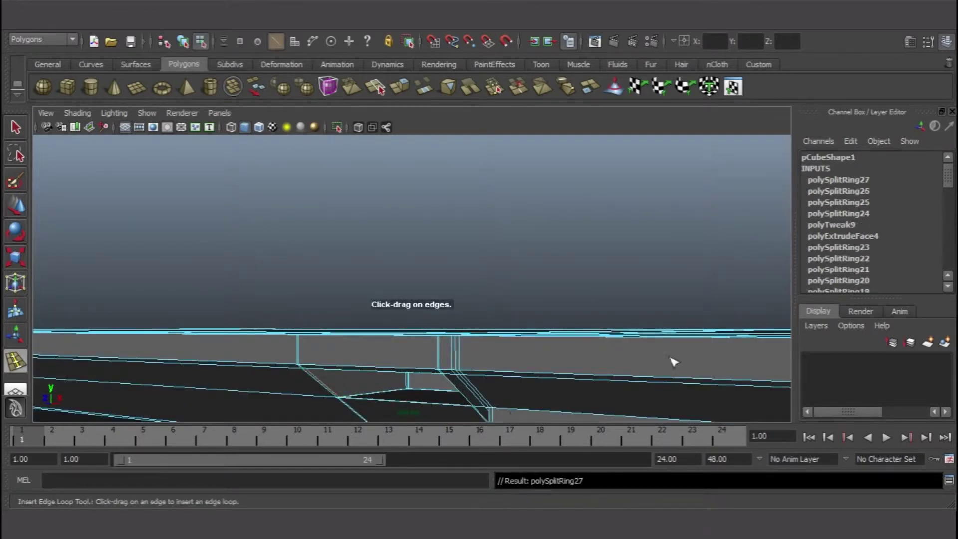
key("F8")
key("1")
left_click_drag(624, 376, 499, 280, "alt")
Apply Mesh > Smooth to the laptop base and repeat it three more times with G.
left_click(366, 15)
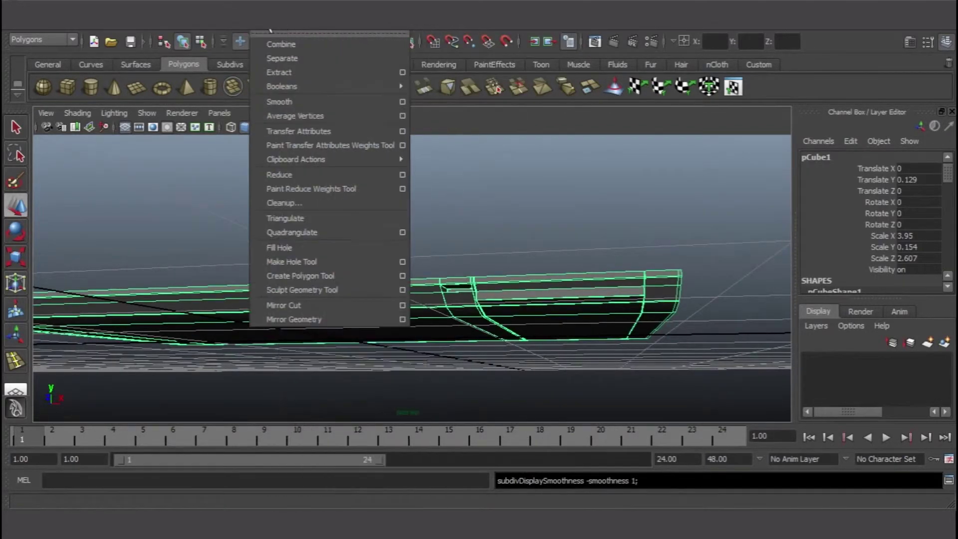
left_click(287, 100)
key("g")
scroll(599, 340, "up", 3)
key("g")
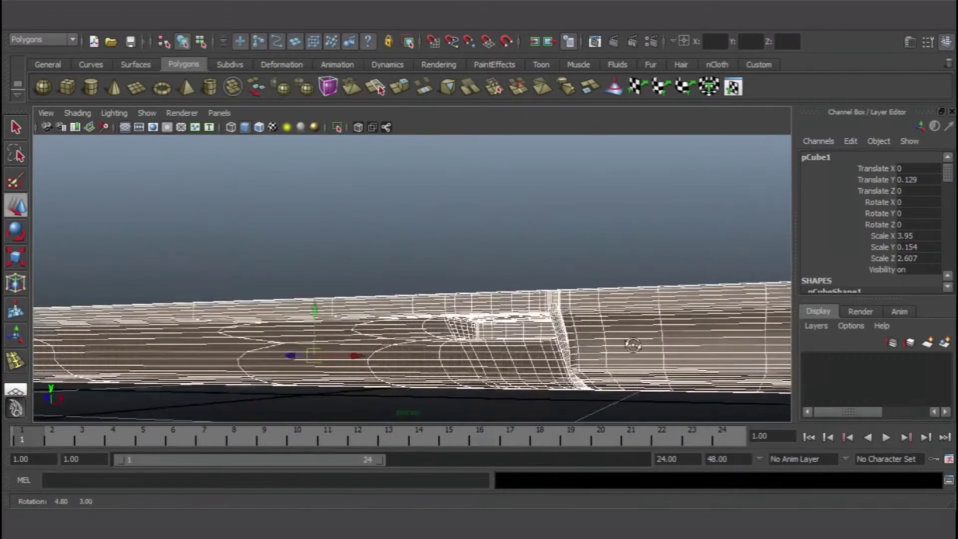
key("g")
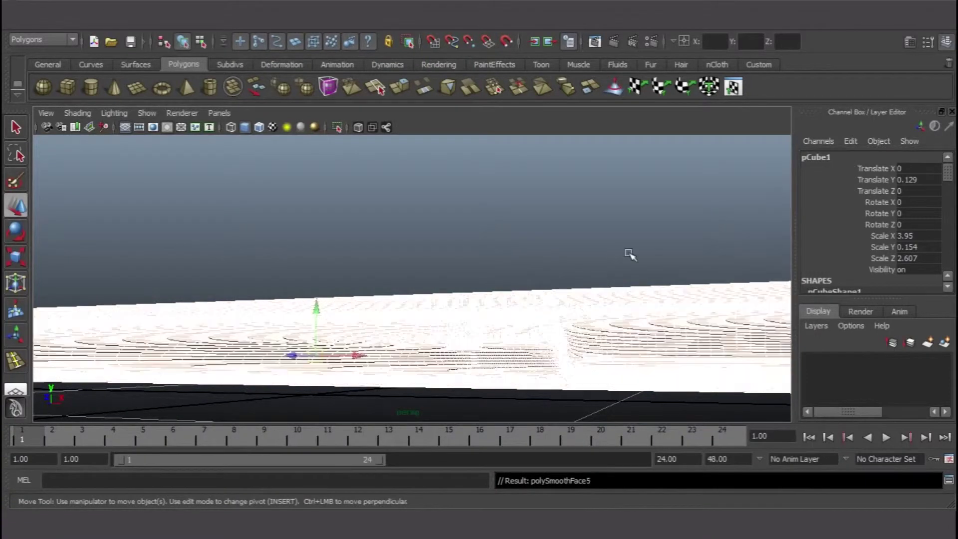
left_click(628, 255)
left_click_drag(610, 367, 560, 384, "alt")
key("ctrl+z")
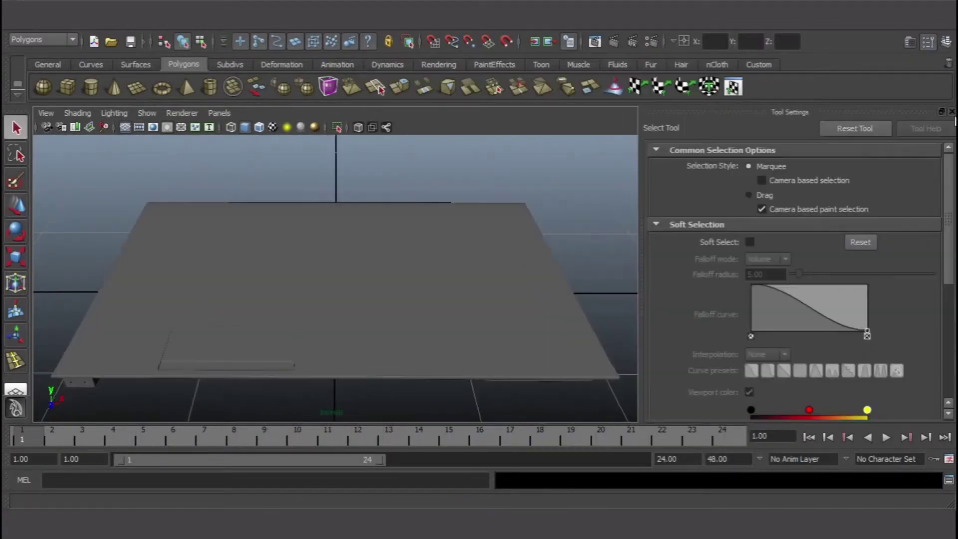
left_click_drag(549, 299, 615, 313, "alt")
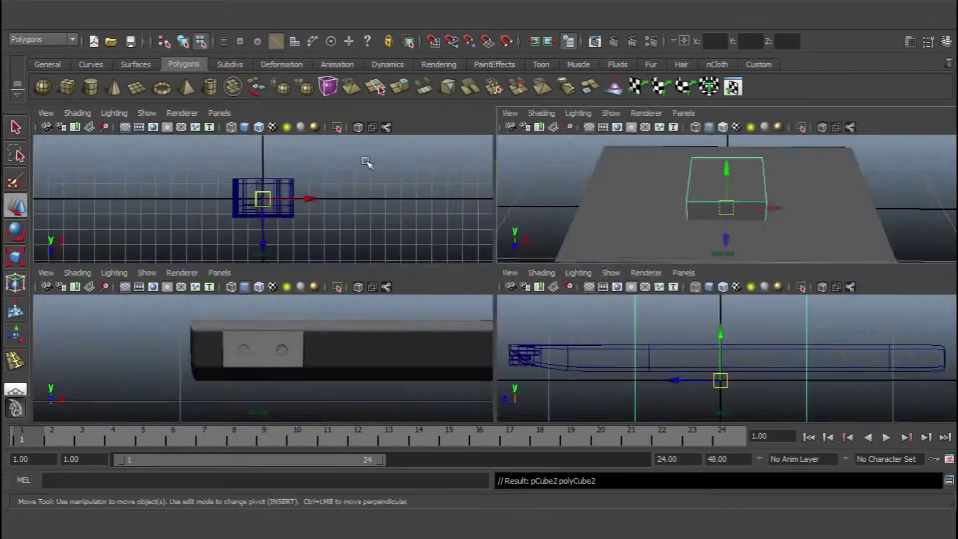
Widen the new flat box along X in the front view.
key("space")
left_click_drag(546, 278, 743, 293)
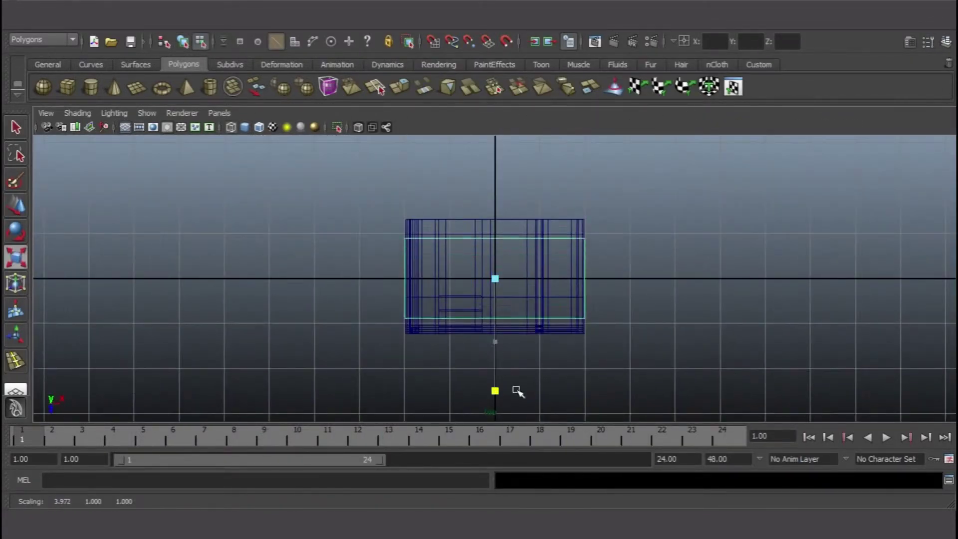
left_click(31, 30)
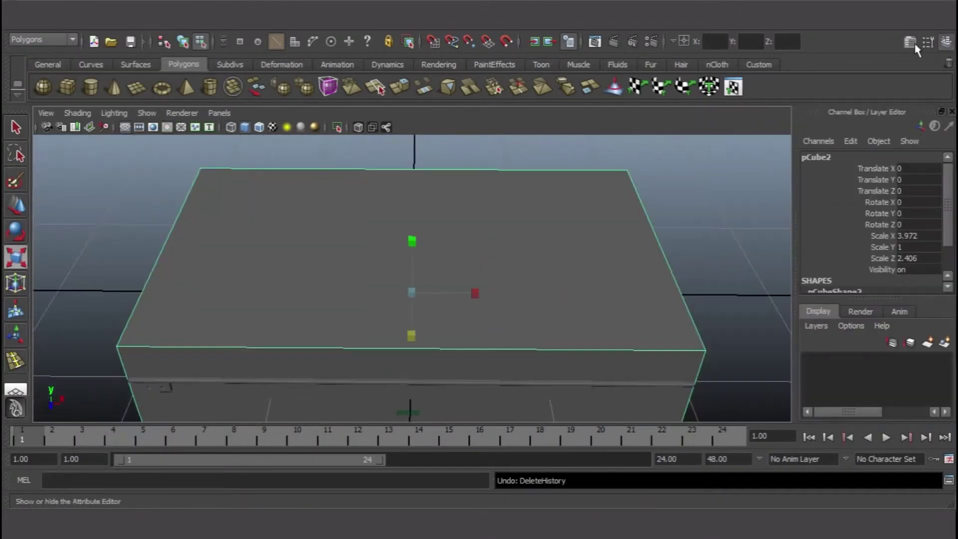
key("ctrl+a")
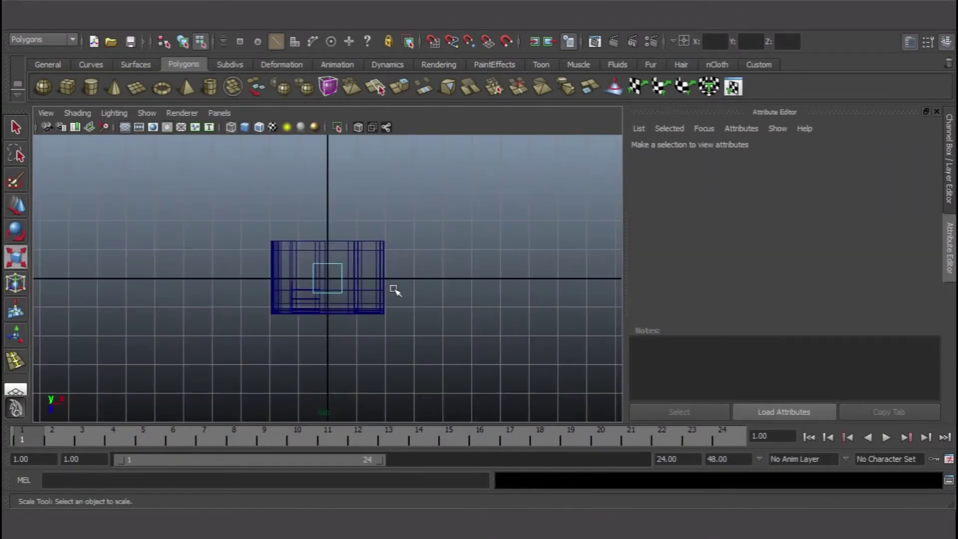
right_click_drag(341, 268, 391, 251)
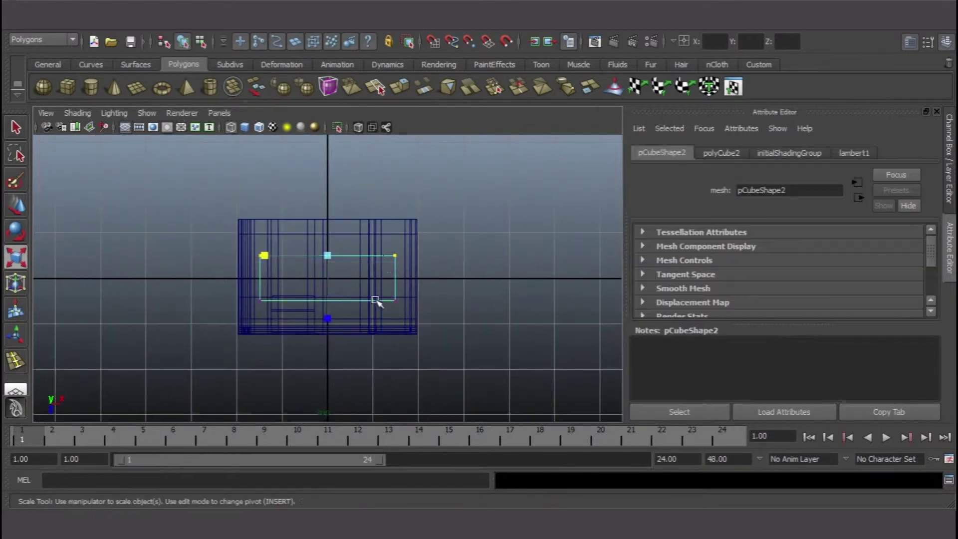
key("w")
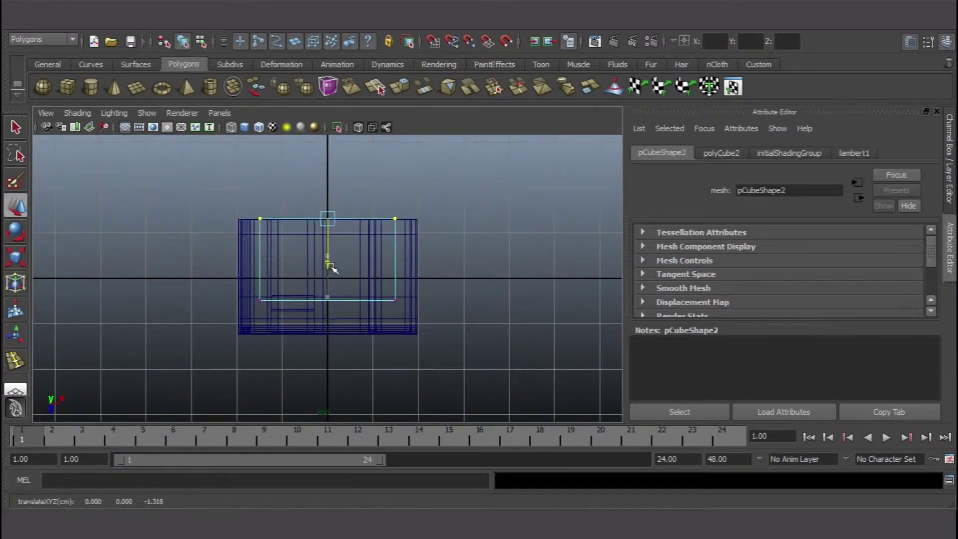
Move the box's bottom, right and left edges out toward the base's outline.
left_click(350, 301)
left_click_drag(327, 343, 329, 348)
left_click_drag(441, 278, 464, 278)
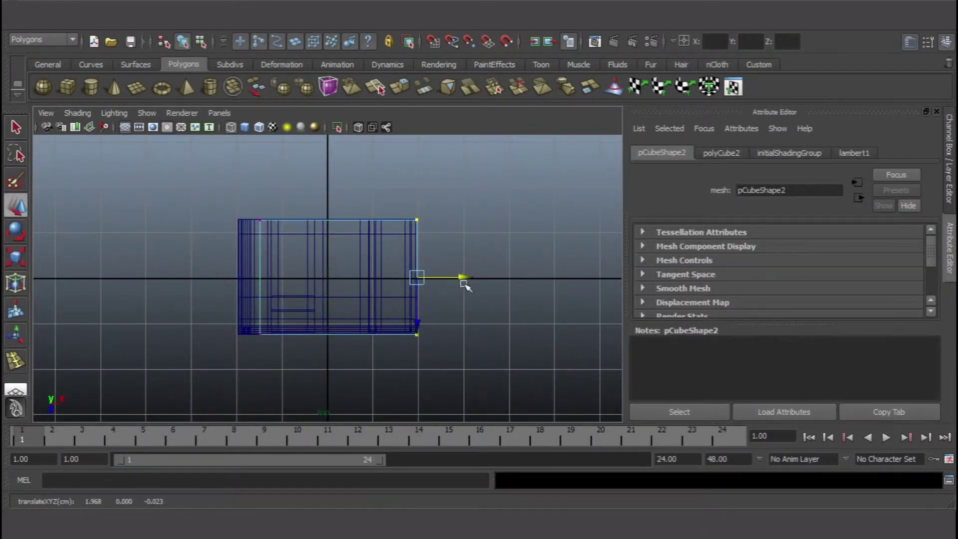
left_click(260, 300)
left_click_drag(309, 279, 380, 344)
left_click(395, 220)
key("f")
middle_click_drag(335, 319, 395, 251, "alt")
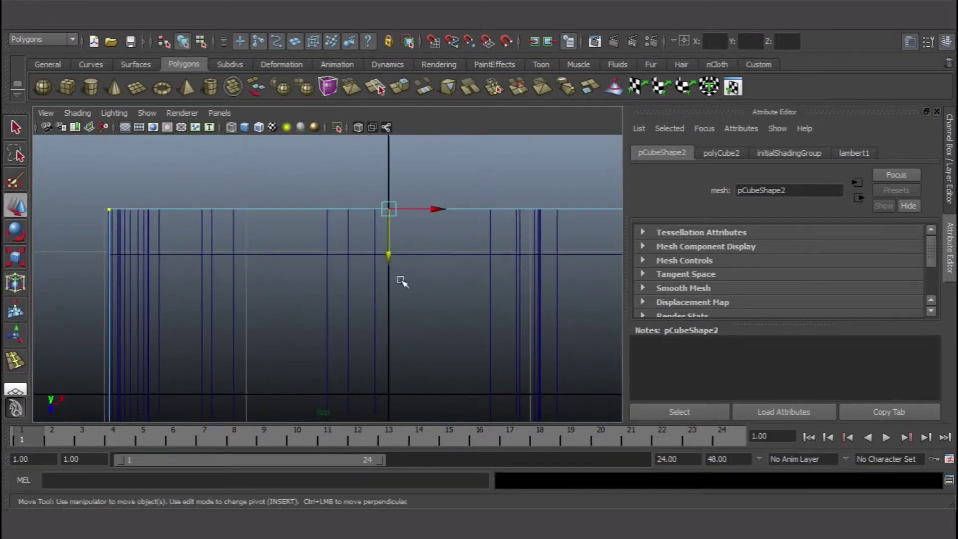
Nudge the left, right and bottom edges to match the base, then reselect the panel.
scroll(401, 281, "down", 5)
left_click(293, 300)
key("f")
left_click_drag(374, 278, 307, 291)
scroll(308, 291, "down", 5)
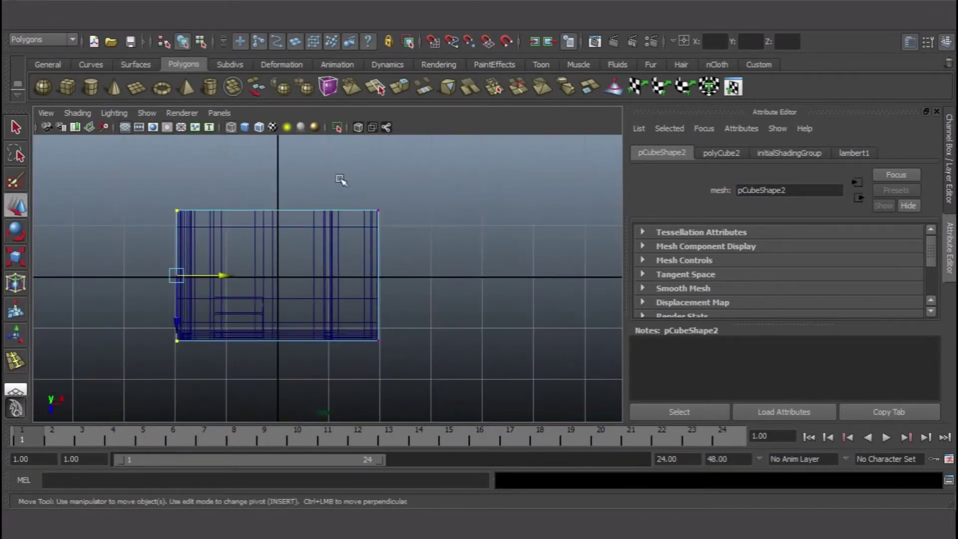
left_click(378, 280)
scroll(428, 305, "up", 3)
left_click_drag(417, 275, 421, 280)
left_click(250, 376)
left_click_drag(248, 392, 246, 398)
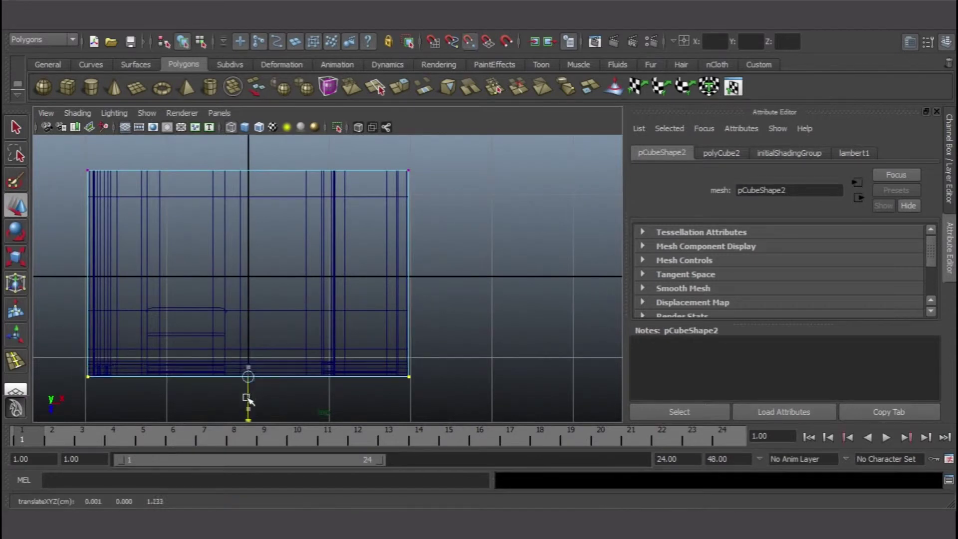
left_click(452, 205)
key("space")
key("space")
left_click(327, 250)
Trial-tilt the lid about 60 degrees in the side view, then return it flat.
key("r")
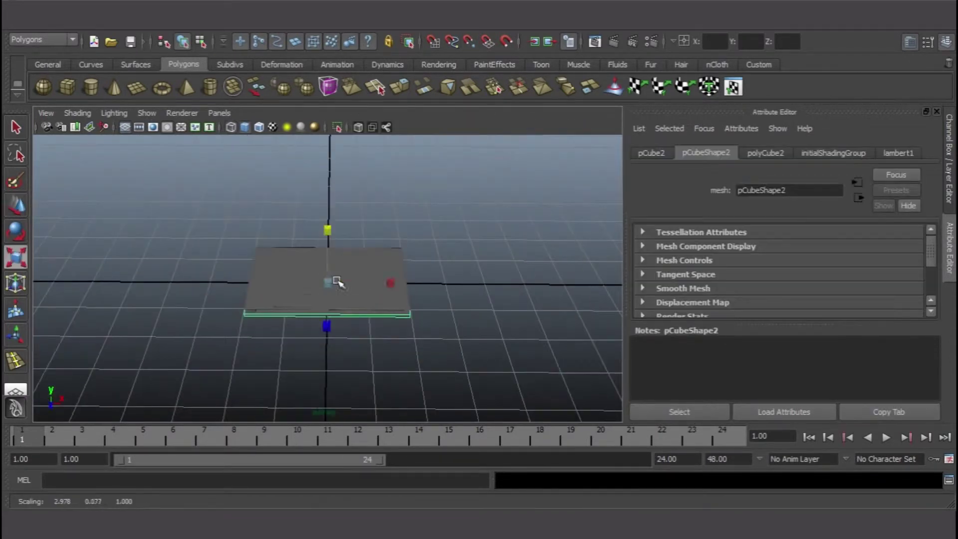
key("w")
key("space")
key("space")
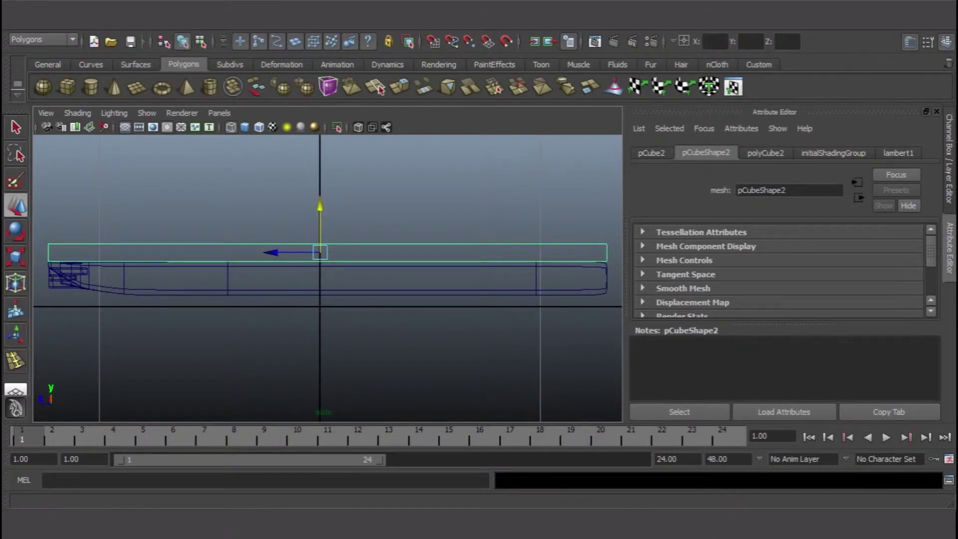
key("space")
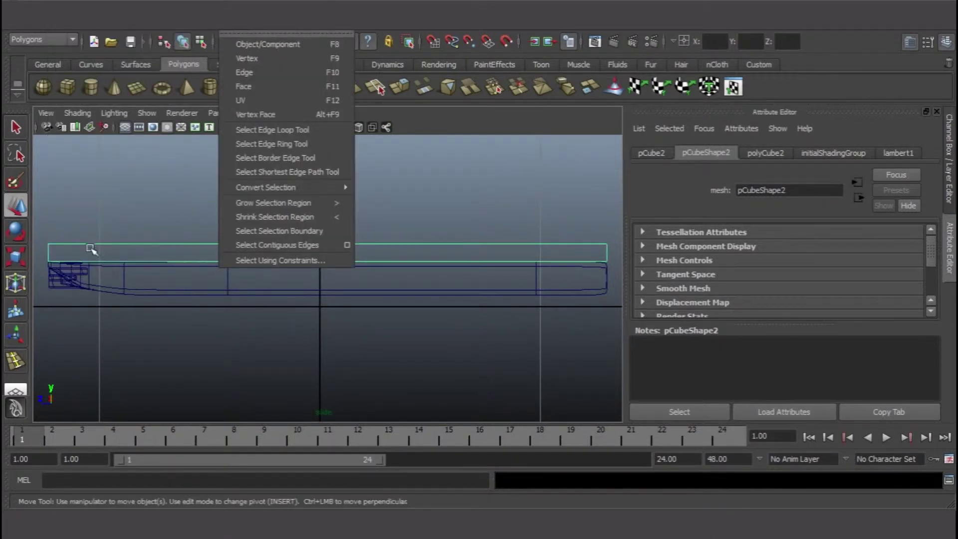
key("r")
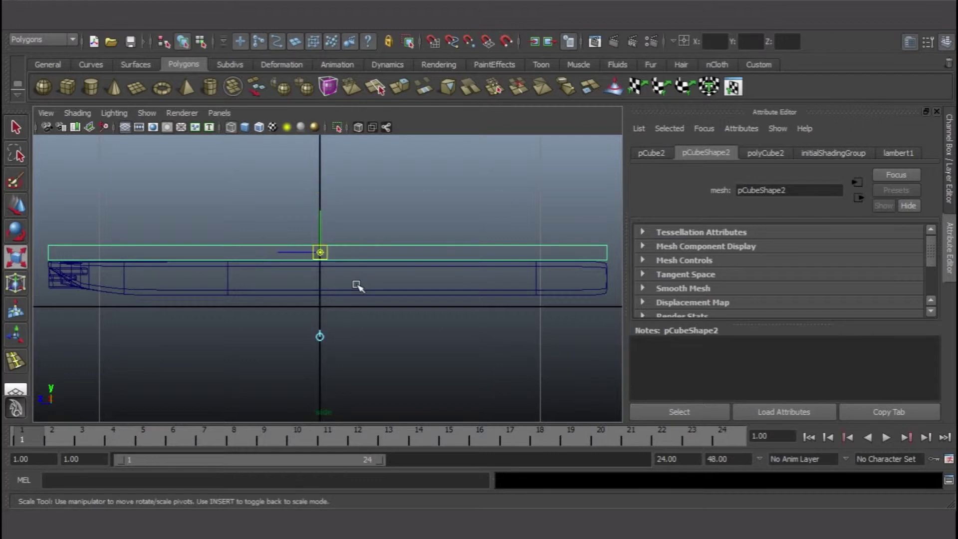
scroll(598, 280, "down", 3)
key("e")
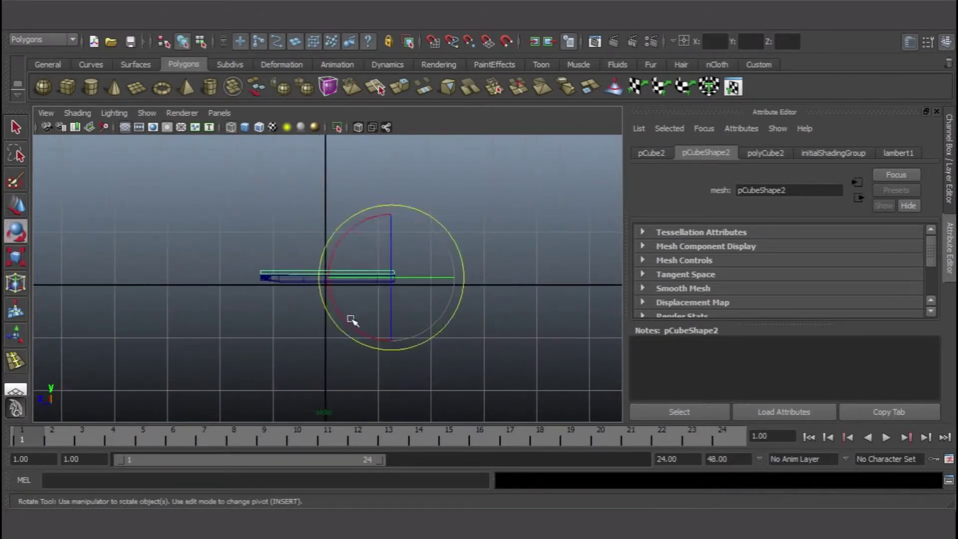
left_click_drag(353, 321, 358, 261)
scroll(357, 261, "up", 3)
left_click_drag(432, 271, 421, 367)
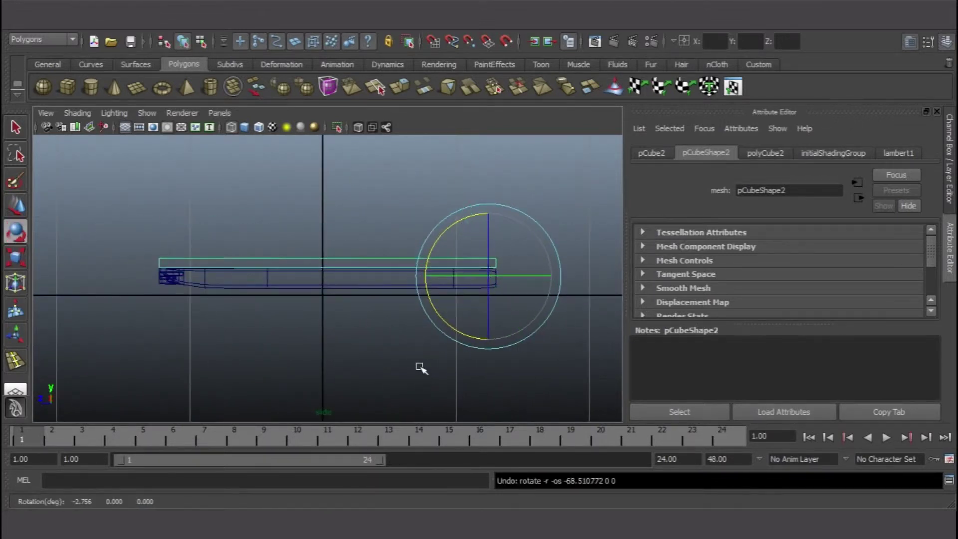
scroll(528, 274, "up", 2)
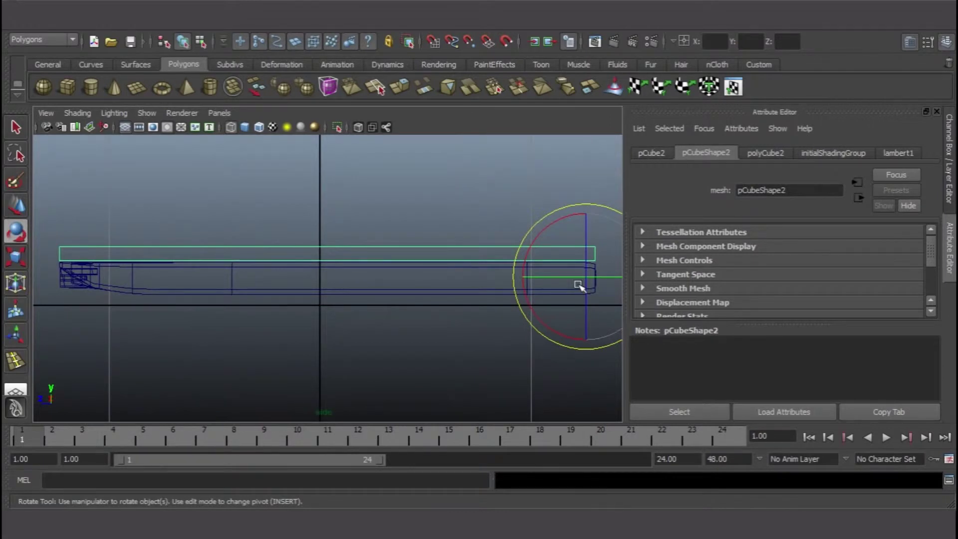
left_click_drag(581, 281, 429, 343)
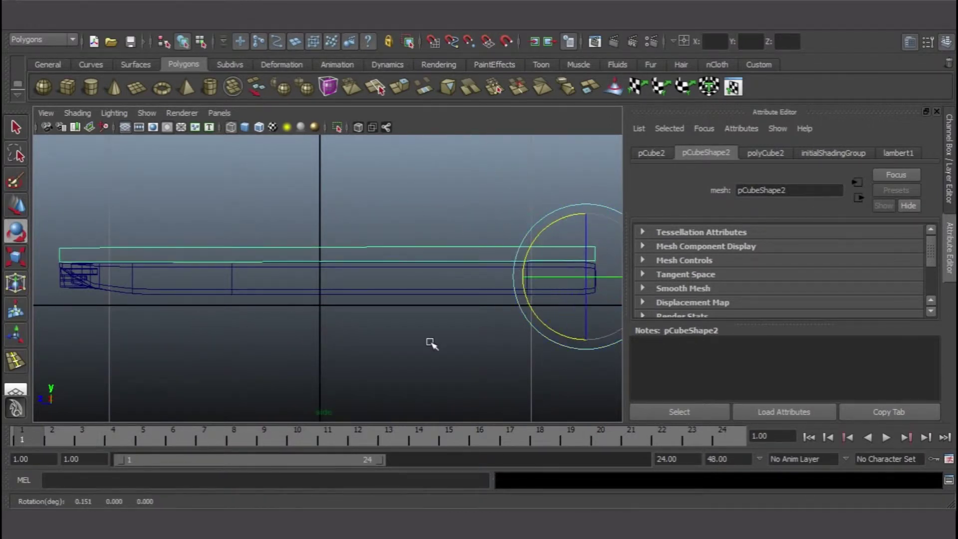
Move the lid's pivot to its hinge end and rotate it up to an open tilt.
key("w")
key("e")
left_click_drag(530, 277, 554, 205)
left_click_drag(534, 245, 410, 381)
key("space")
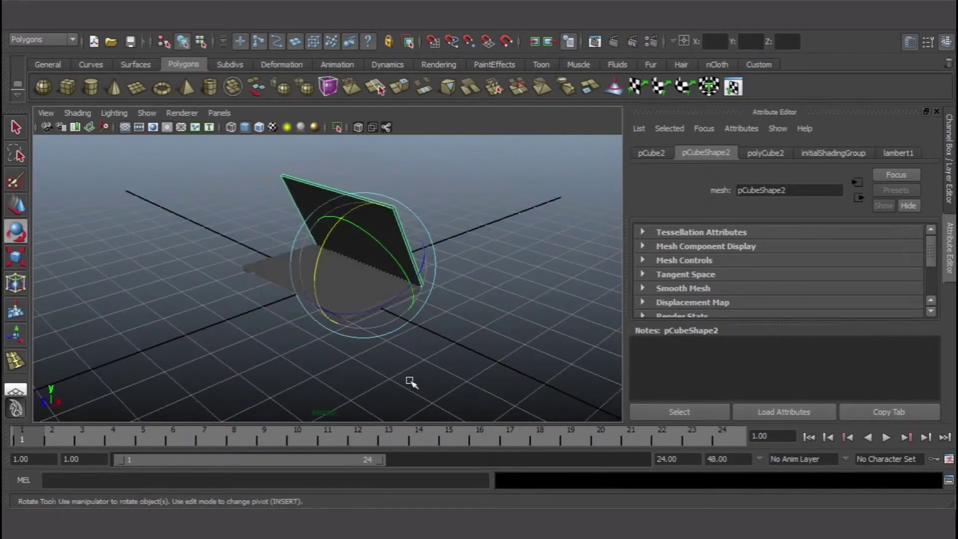
Create a polygon cylinder and flatten it into a thin disc.
left_click(90, 86)
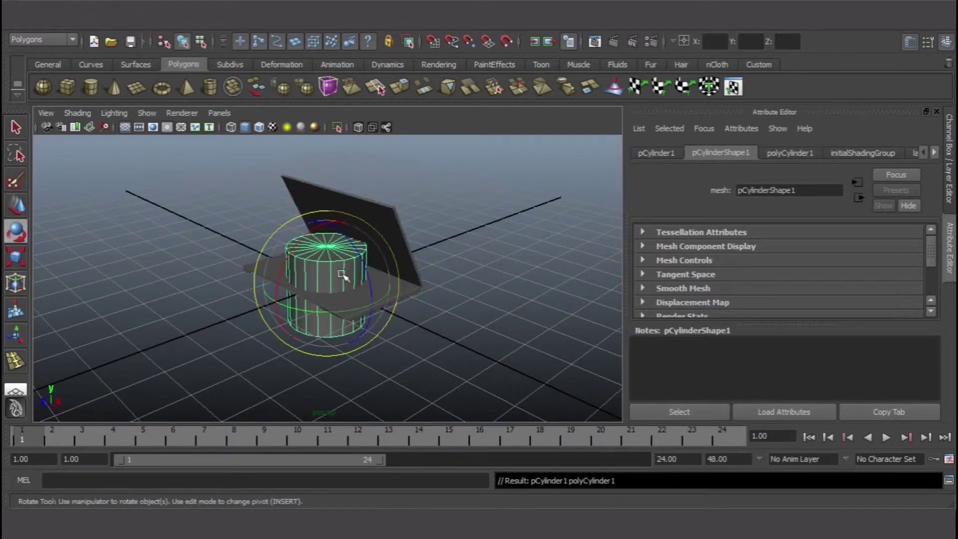
key("r")
left_click_drag(343, 276, 344, 300)
key("w")
left_click_drag(309, 267, 253, 203)
key("space")
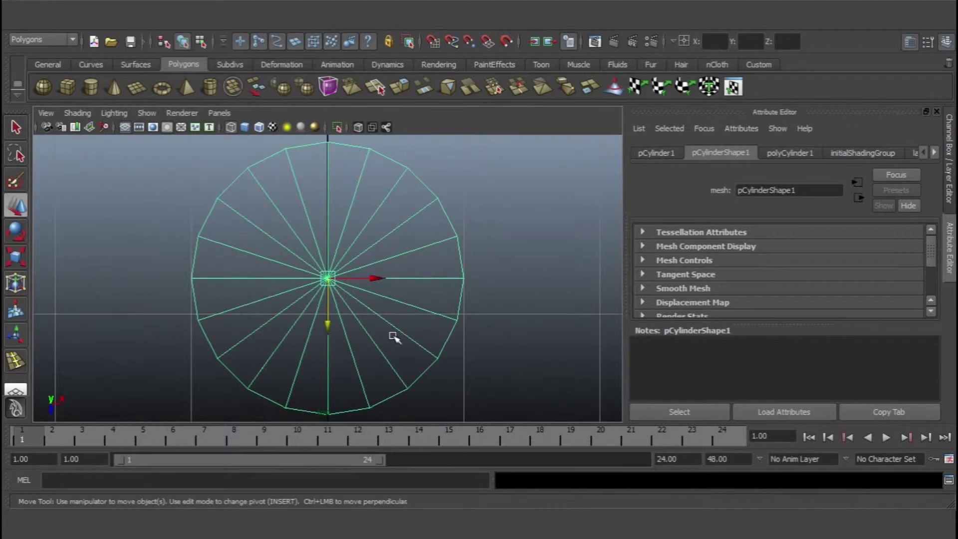
Extrude the half-disc's straight edge outward into a tab.
right_click(343, 279)
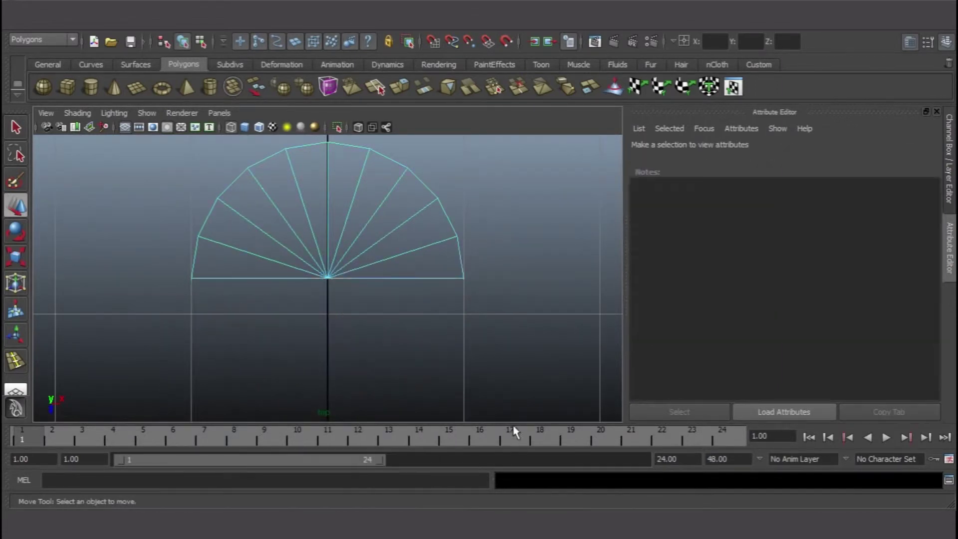
left_click(413, 278)
key("ctrl+e")
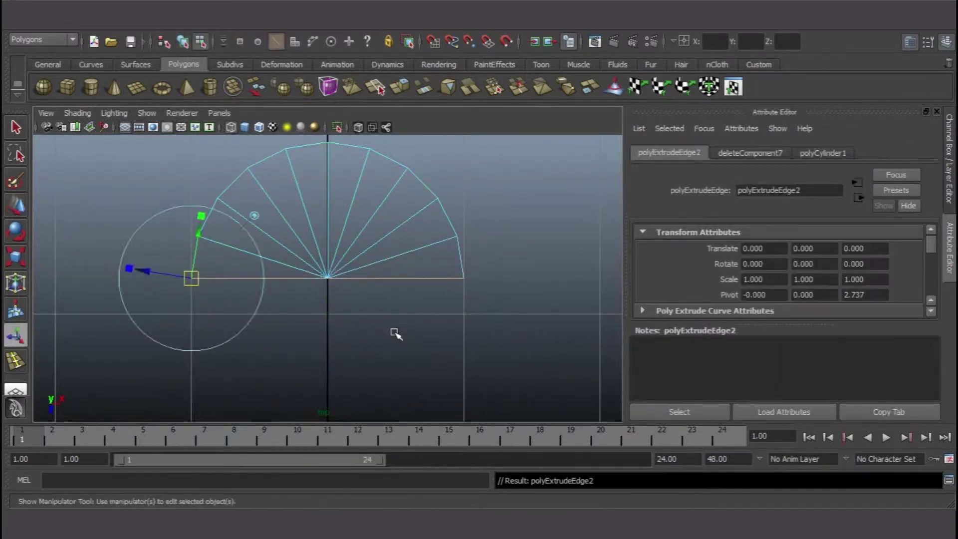
scroll(395, 334, "down", 5)
left_click_drag(330, 327, 324, 357)
key("space")
key("space")
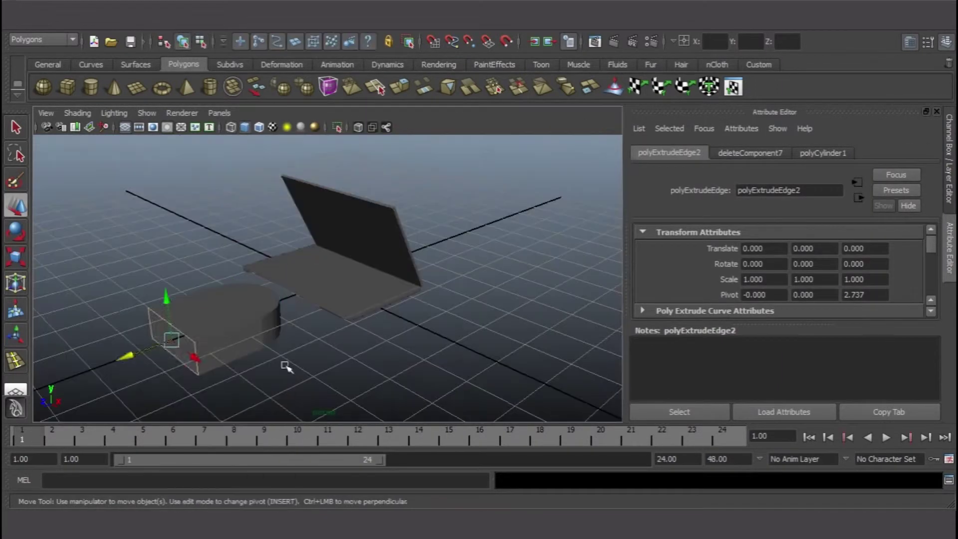
Delete the unneeded edge on the hinge piece and inspect the result.
left_click(225, 319)
key("f")
left_click_drag(299, 299, 340, 280, "alt")
right_click(341, 270)
right_click(375, 261, "shift")
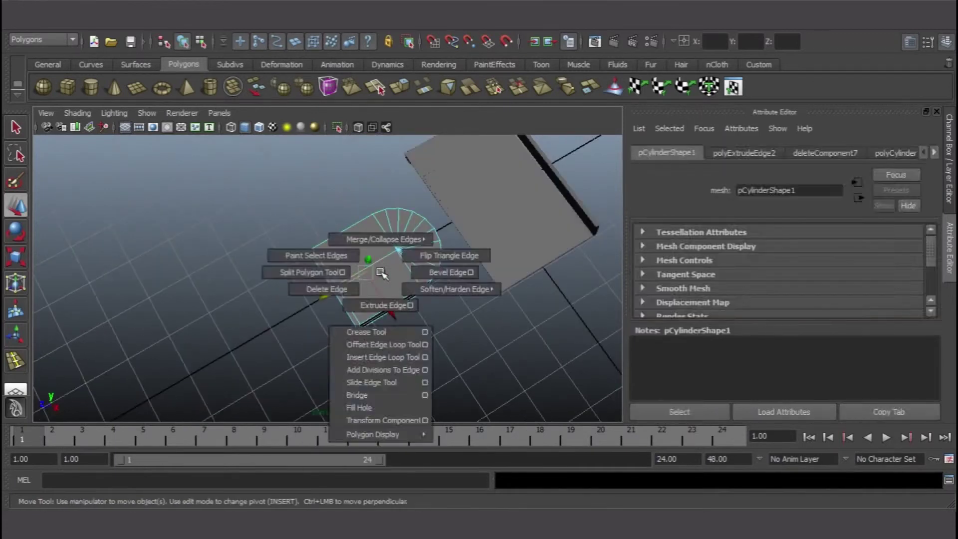
left_click(321, 289)
left_click_drag(389, 368, 459, 240, "alt")
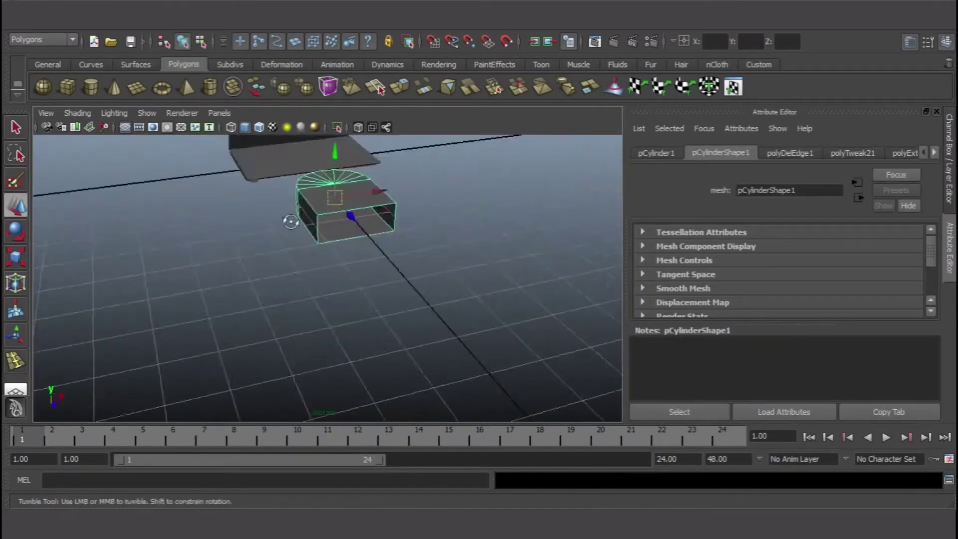
scroll(459, 240, "down", 3)
key("r")
key("space")
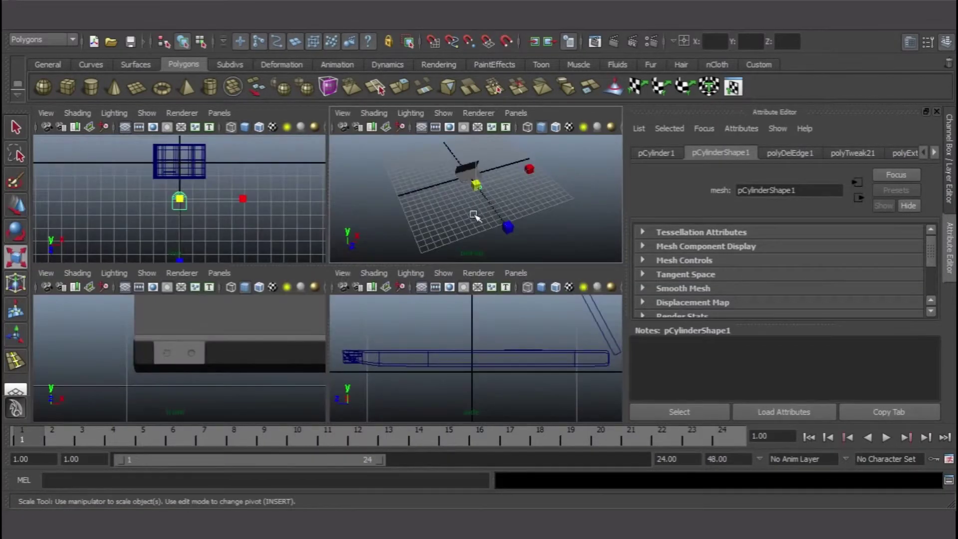
Zero the cylinder's Rotate Z value in the Channel Box and orbit to view the hinge piece.
key("space")
key("ctrl+a")
left_click(901, 225)
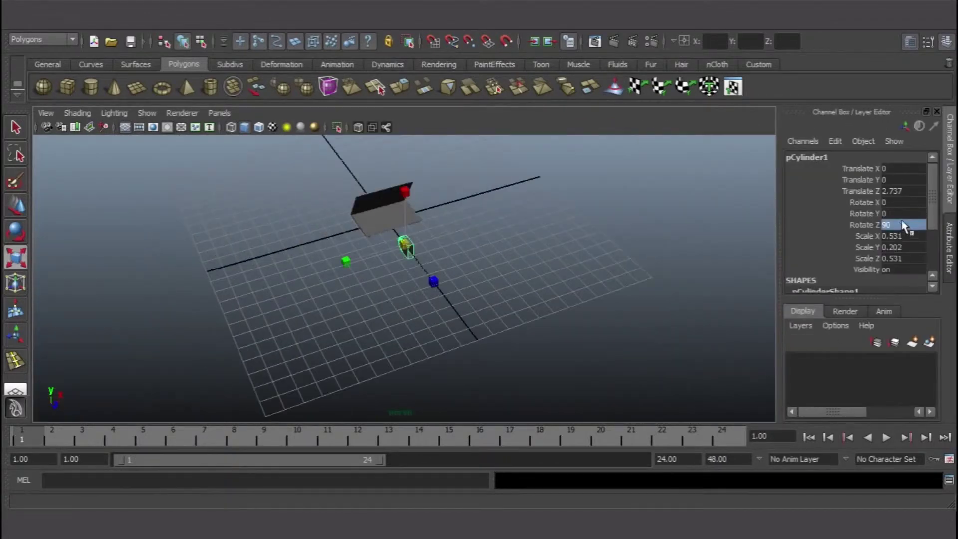
type("0")
key("Return")
left_click_drag(549, 224, 507, 177, "alt")
right_click_drag(507, 177, 334, 254, "alt")
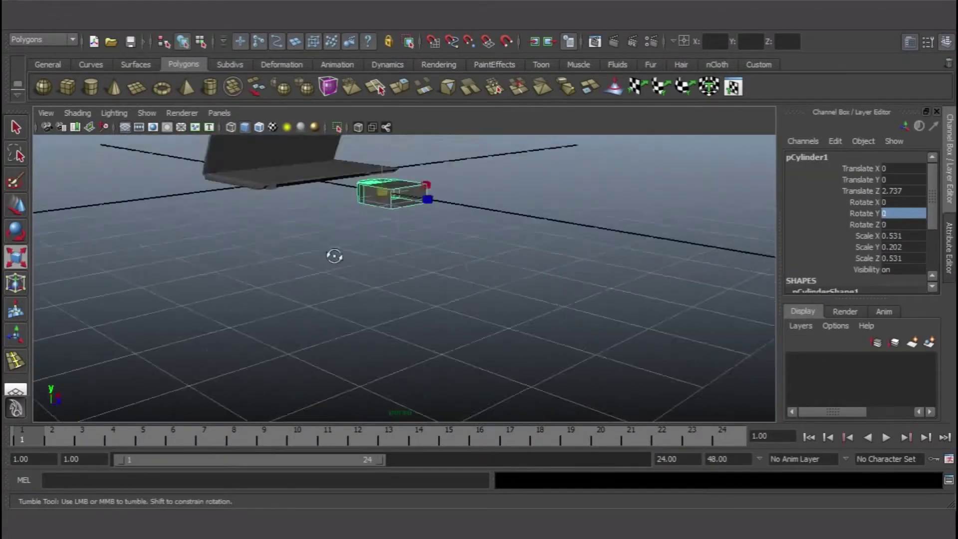
key("e")
left_click_drag(519, 194, 459, 193, "alt")
left_click(459, 194)
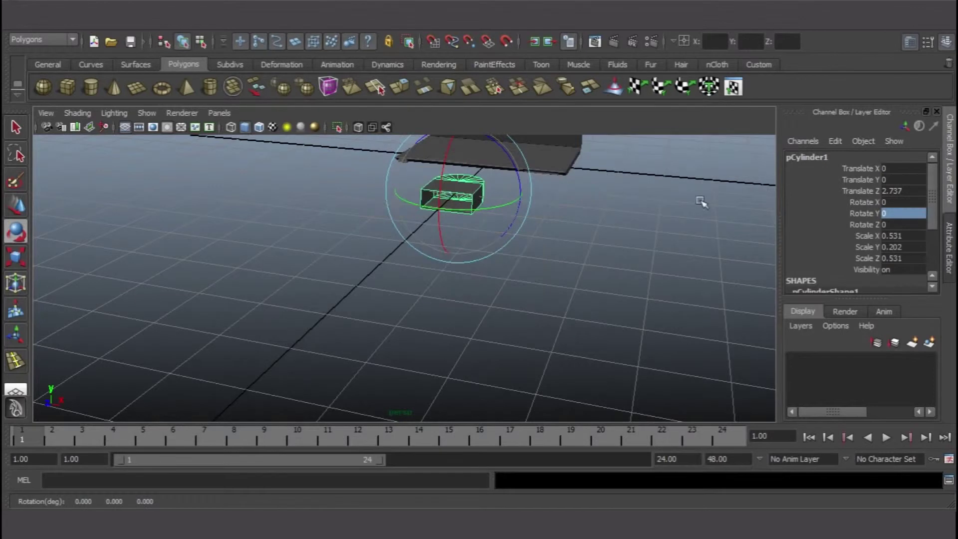
left_click_drag(582, 197, 590, 267, "alt")
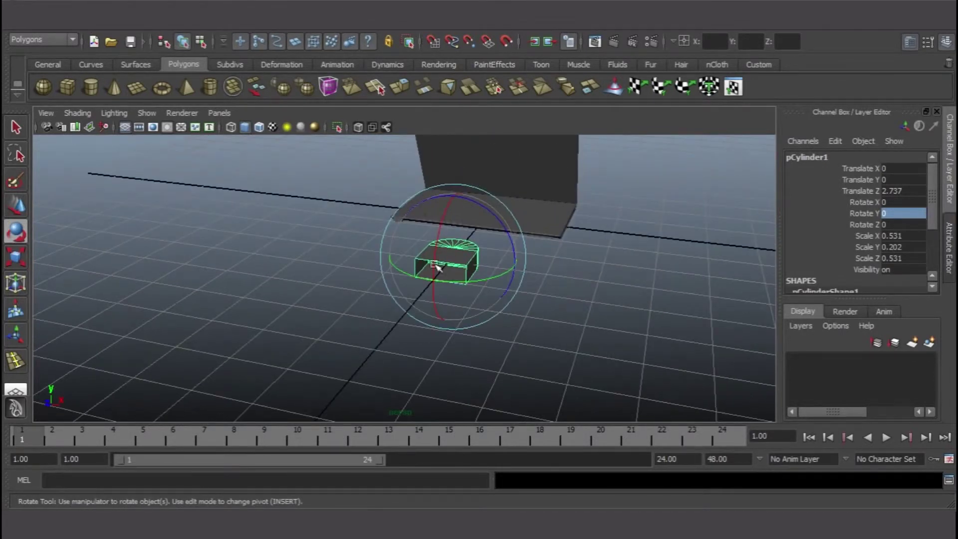
left_click_drag(544, 297, 424, 284, "alt")
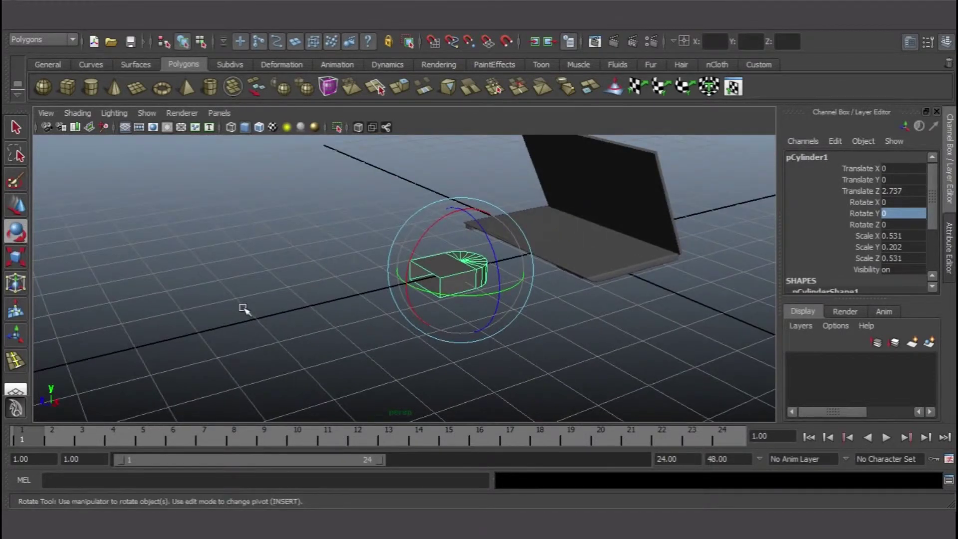
Turn the cylinder about Y, settling on a -180 rotation after undoing freehand attempts.
left_click(474, 304)
left_click_drag(479, 298, 424, 262)
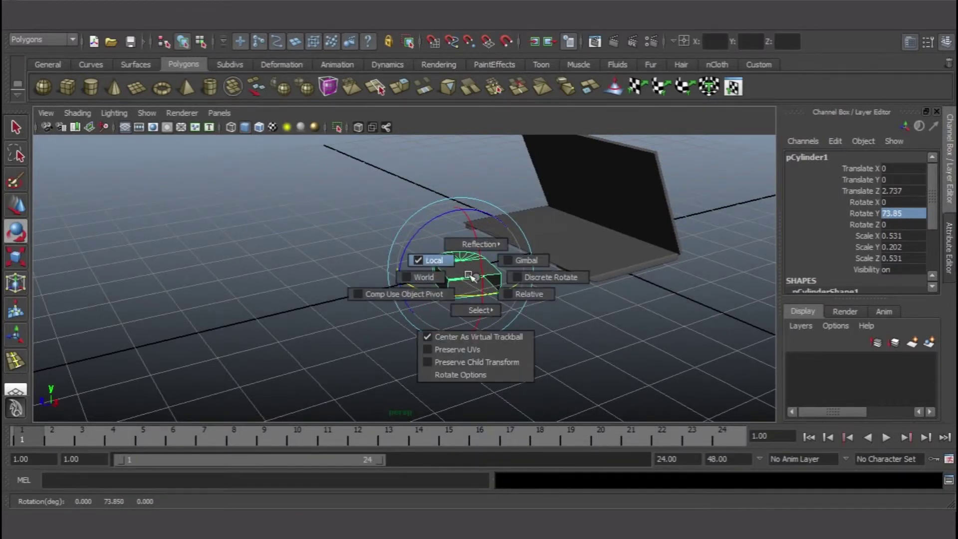
key("ctrl+z")
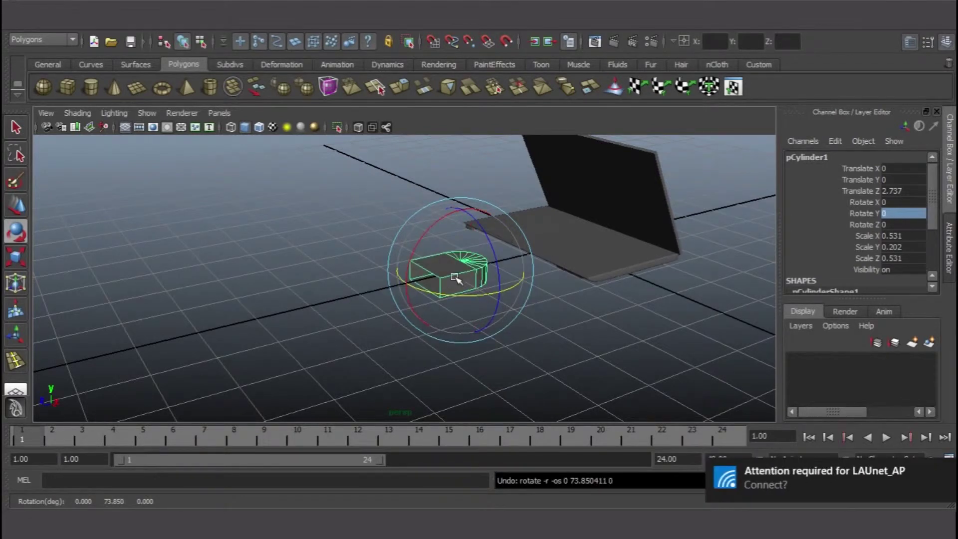
left_click_drag(456, 277, 392, 312)
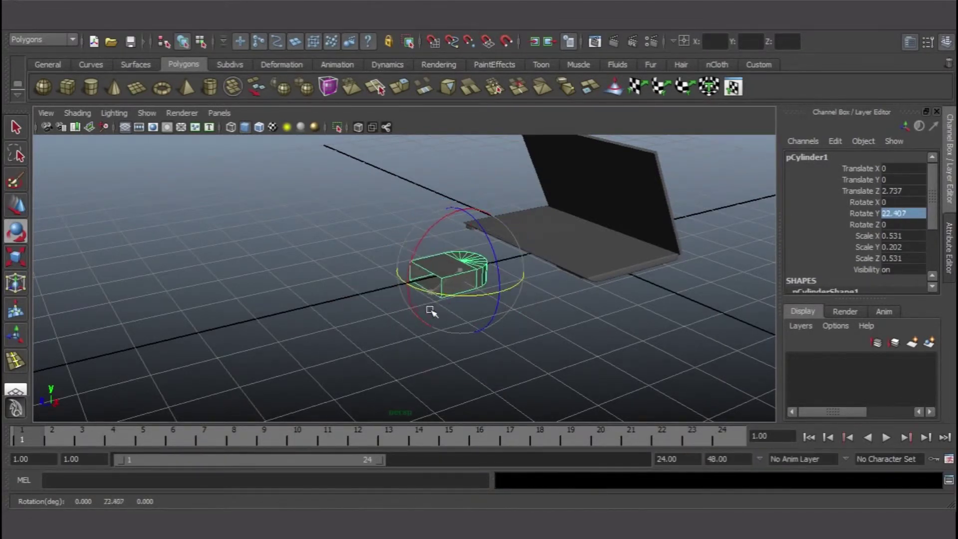
left_click_drag(492, 303, 679, 223)
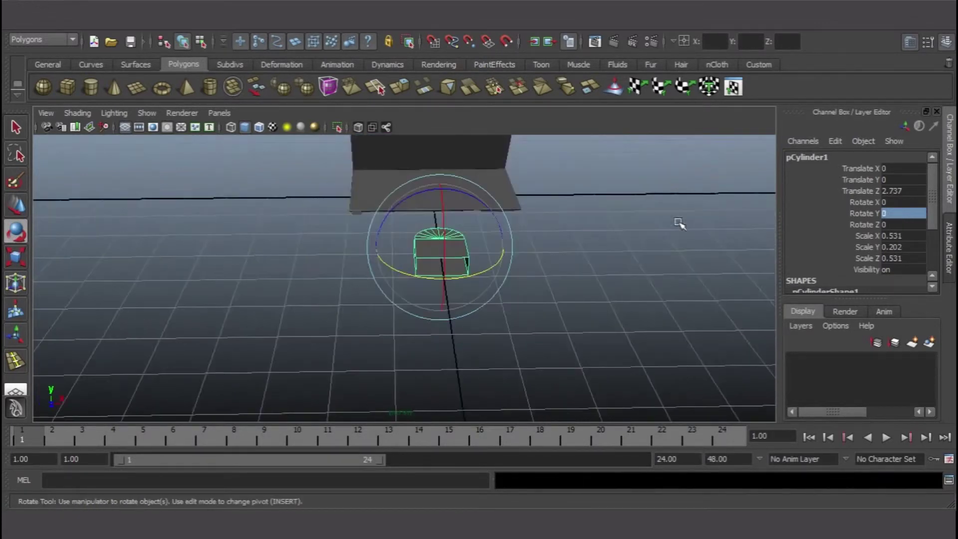
type("180")
key("Return")
left_click_drag(599, 240, 421, 267, "alt")
key("ctrl+z")
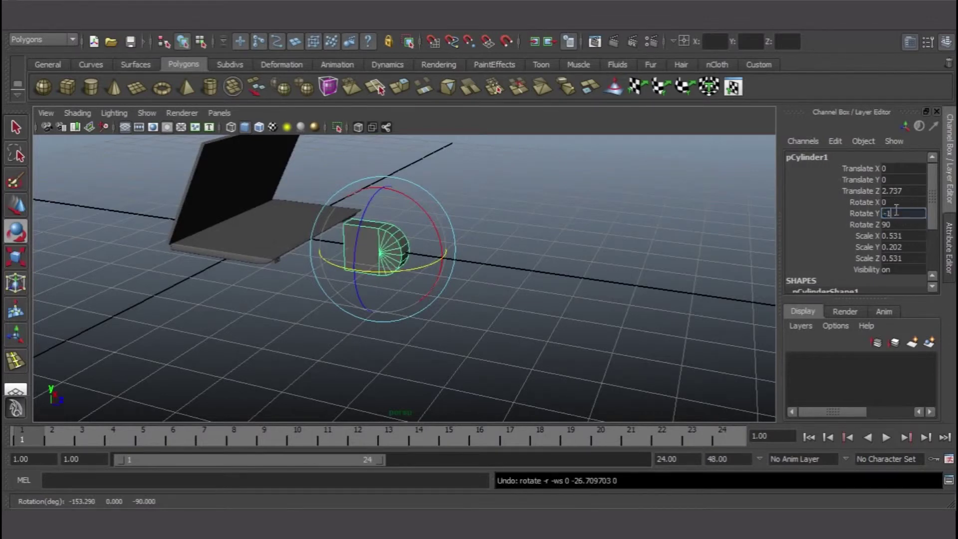
key("ctrl+z")
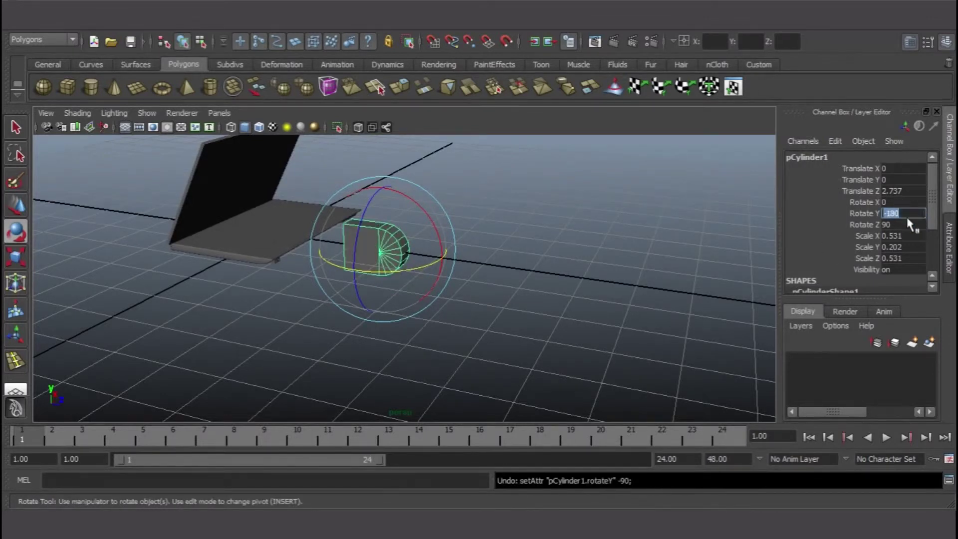
key("Return")
left_click_drag(574, 245, 433, 251, "alt")
Shrink the cylinder and move it toward the base's back corner.
left_click_drag(492, 285, 403, 274, "alt")
key("r")
key("w")
right_click_drag(402, 274, 605, 321, "alt")
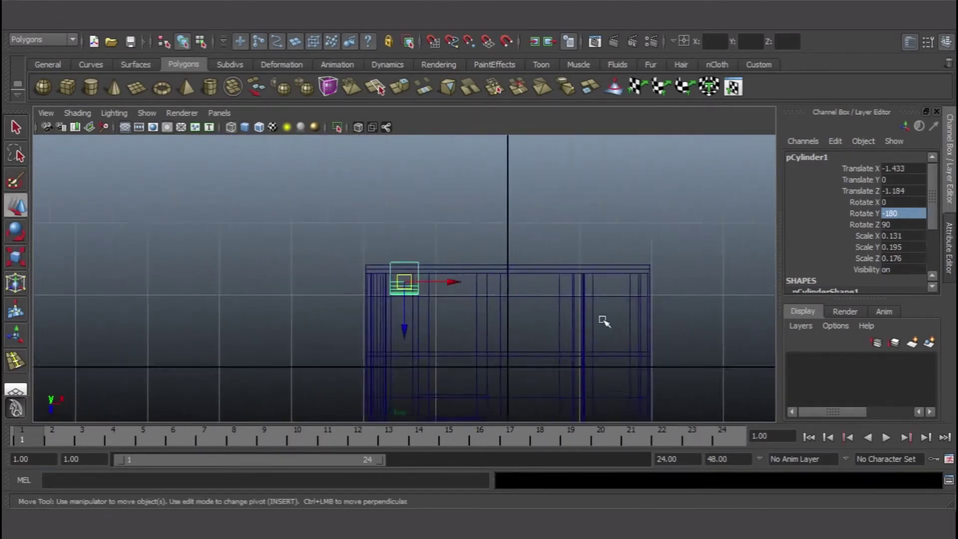
key("r")
left_click_drag(405, 286, 396, 289)
In the side view, raise the cylinder to base height and shrink it to hinge size.
key("space")
key("space")
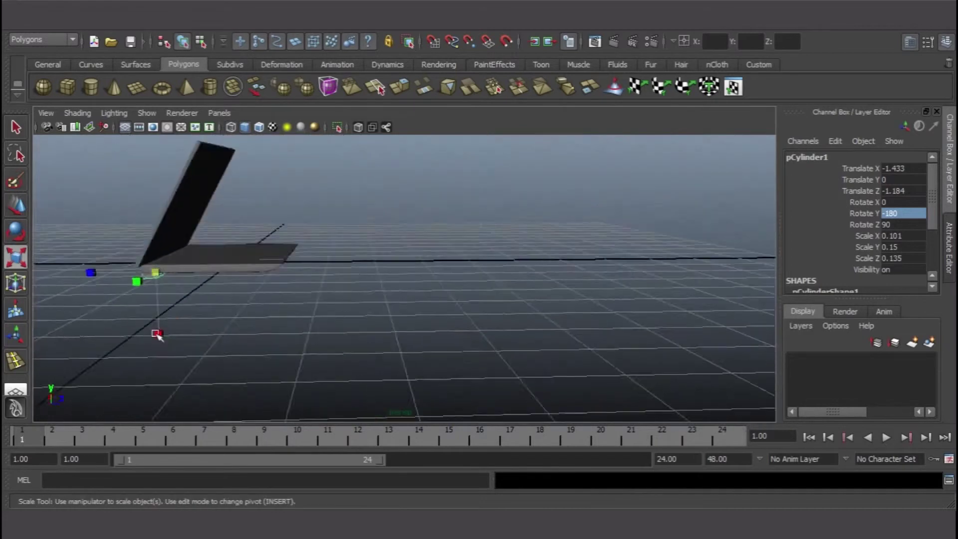
key("space")
key("space")
key("w")
left_click_drag(718, 336, 711, 259)
middle_click_drag(711, 259, 580, 281, "alt")
key("r")
left_click_drag(579, 292, 565, 310)
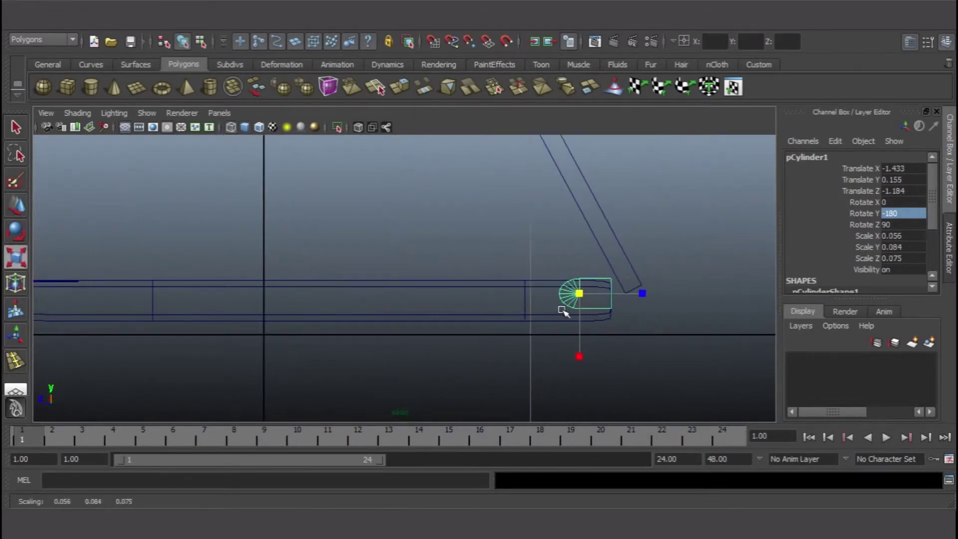
key("e")
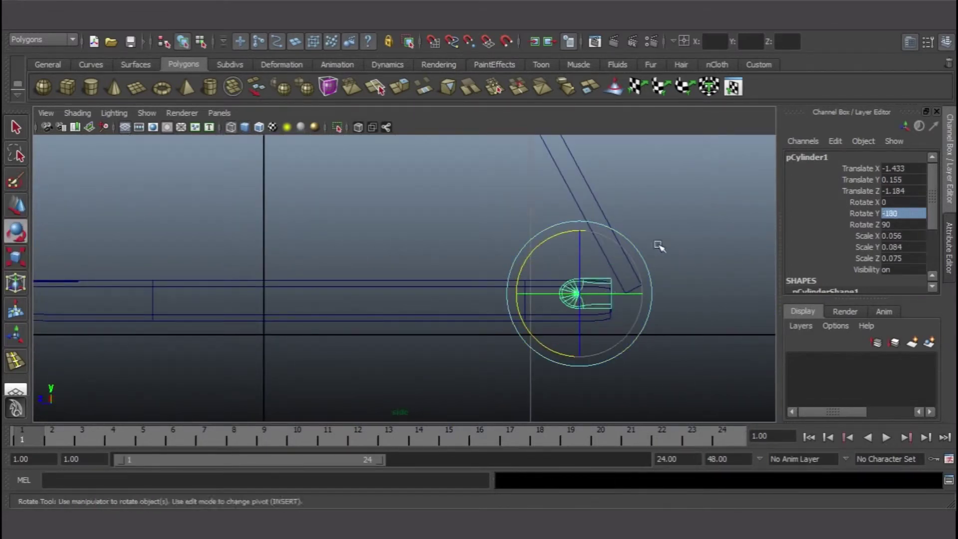
Lay the screen lid pCube2 flat with Rotate X set to 0.
left_click(573, 294)
left_click(574, 182)
left_click(567, 185)
left_click(898, 202)
type("0")
key("Return")
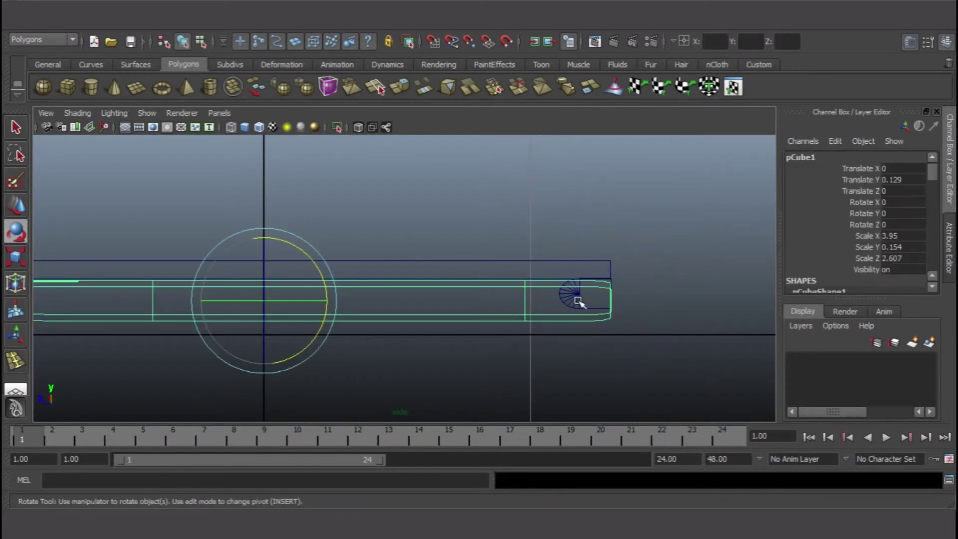
left_click(573, 294)
left_click(901, 213)
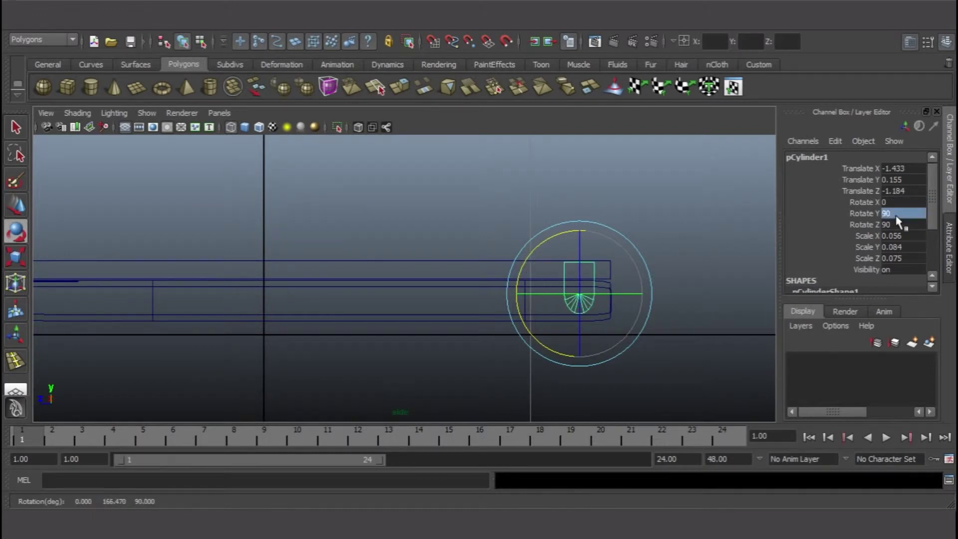
Nudge the hinge cylinder slightly back along Z.
left_click(720, 248)
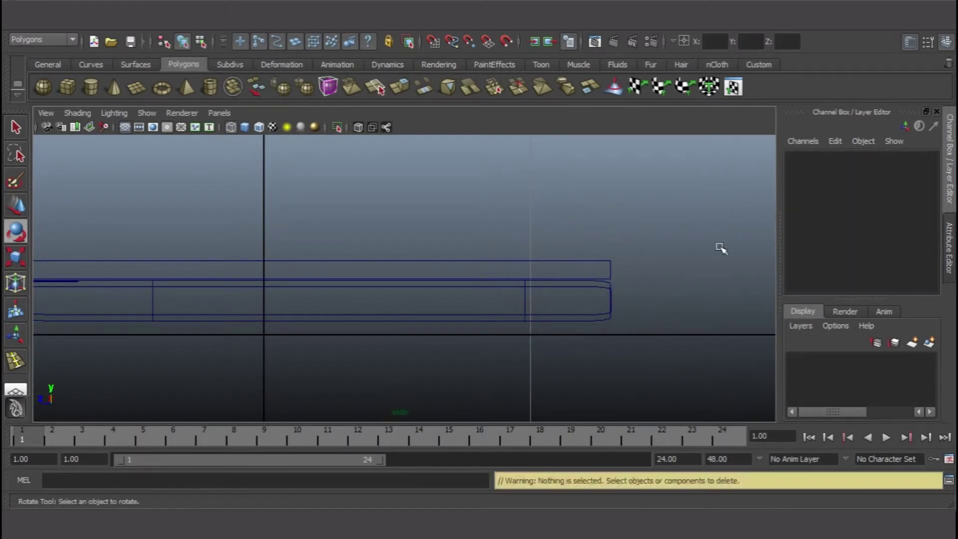
key("ctrl+z")
key("w")
left_click_drag(534, 297, 547, 298)
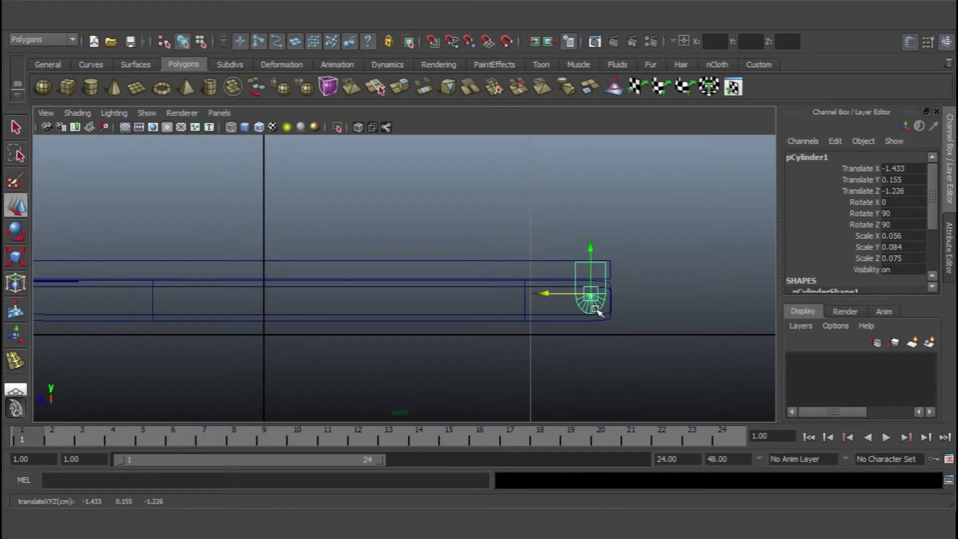
Duplicate the hinge with Ctrl+D and move the copy along X to the base's opposite end.
key("space")
key("space")
key("space")
key("space")
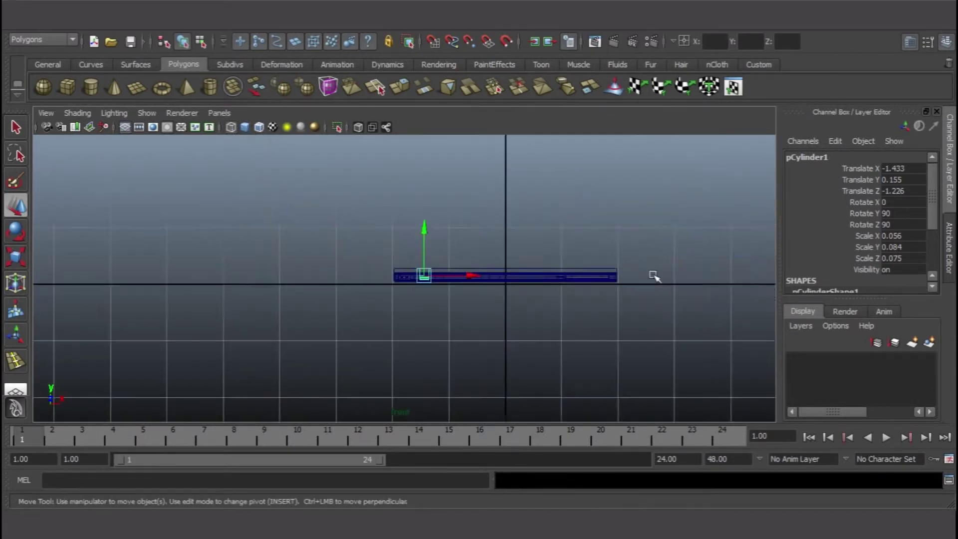
scroll(520, 282, "up", 2)
left_click_drag(520, 283, 466, 289)
key("space")
key("space")
left_click_drag(545, 336, 487, 370, "alt")
key("space")
key("space")
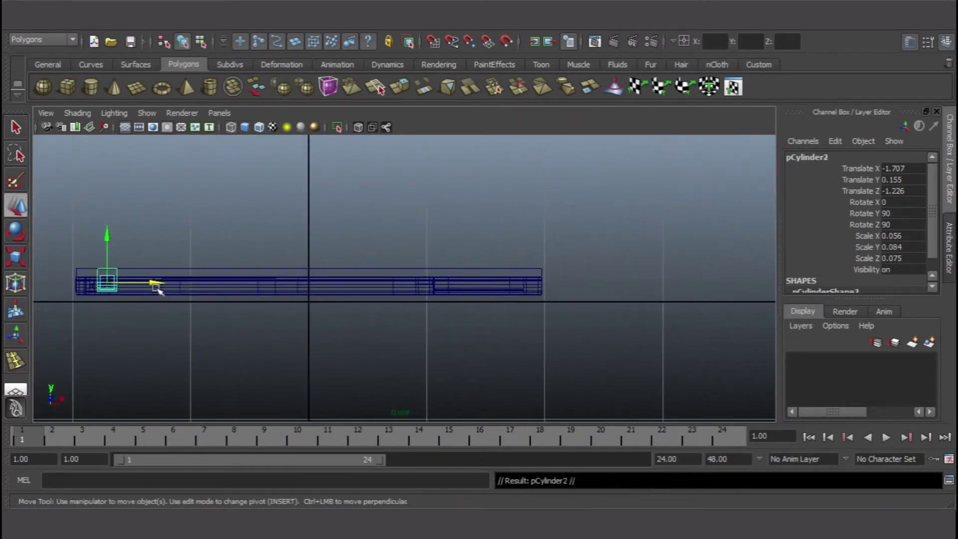
left_click_drag(156, 284, 552, 307)
key("space")
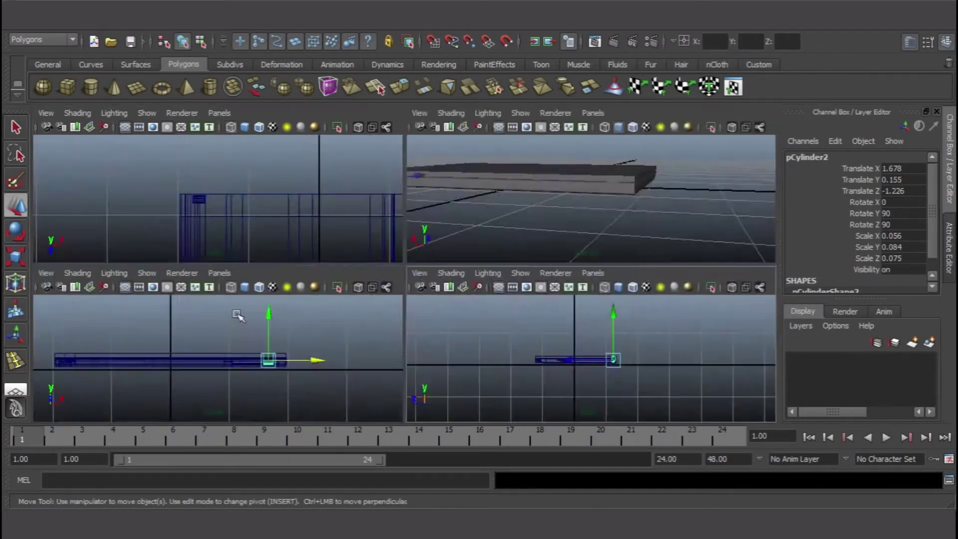
key("space")
left_click(106, 283, "shift")
key("space")
key("space")
left_click(646, 258)
Insert two edge loops around the lid's side with the Insert Edge Loop Tool.
left_click_drag(646, 259, 401, 297, "alt")
key("y")
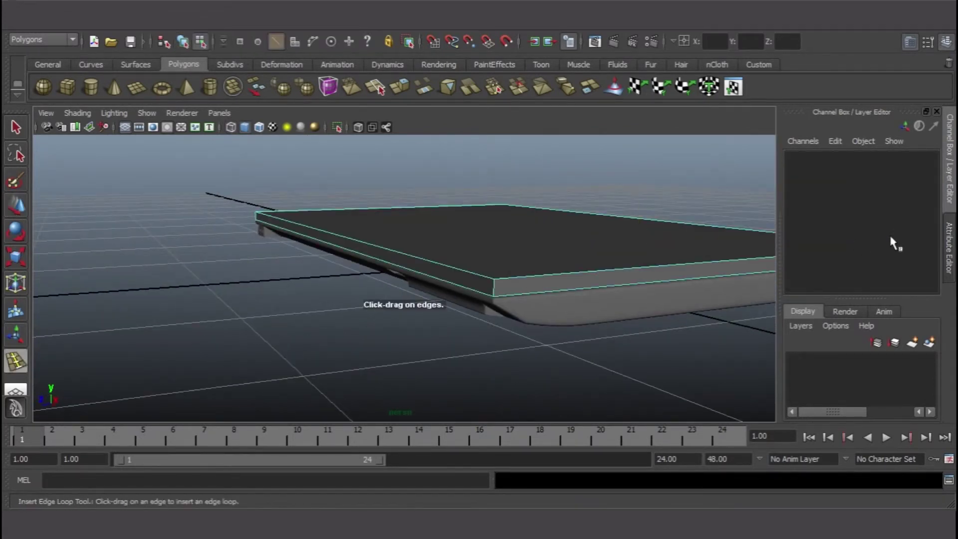
left_click(937, 119)
left_click(400, 286)
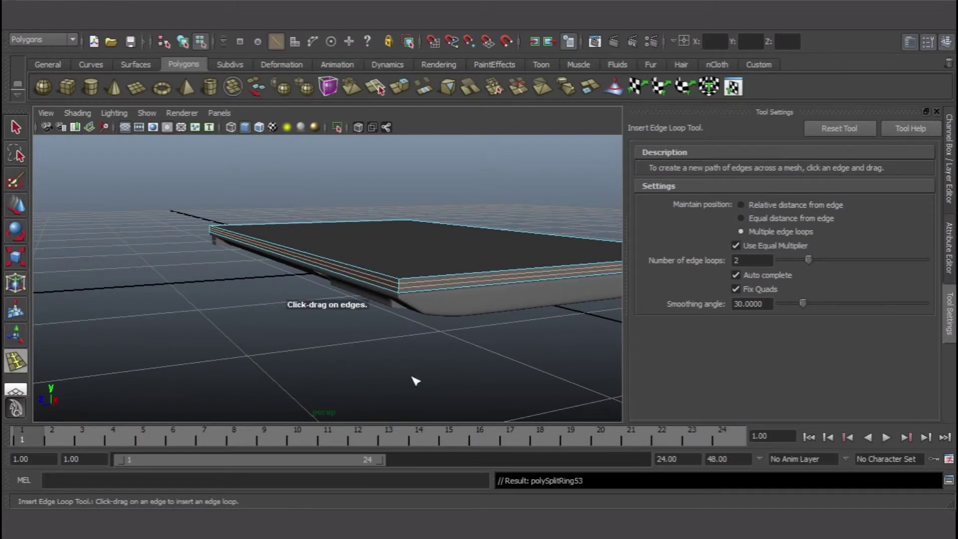
key("w")
left_click(478, 272)
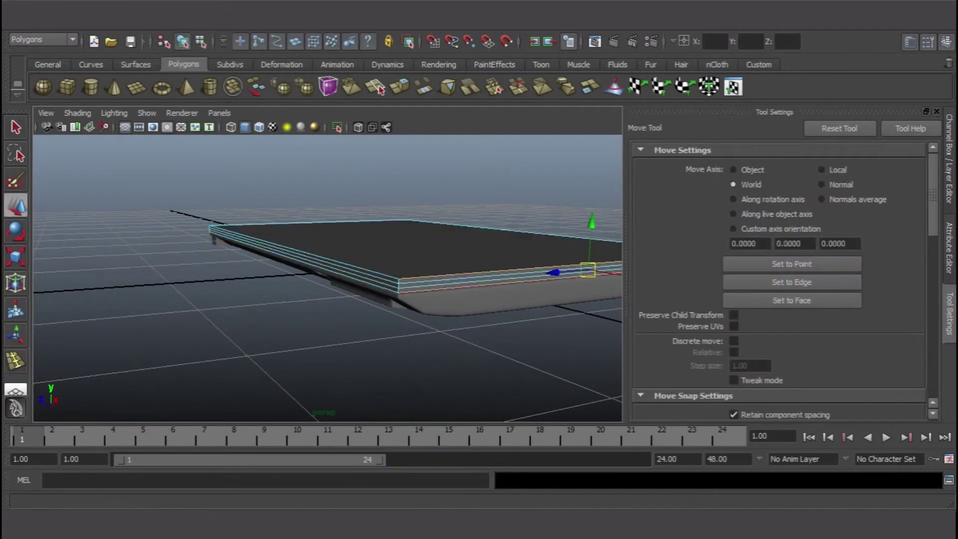
Stretch the lid slightly in depth with the Scale tool.
left_click_drag(421, 353, 368, 282, "alt")
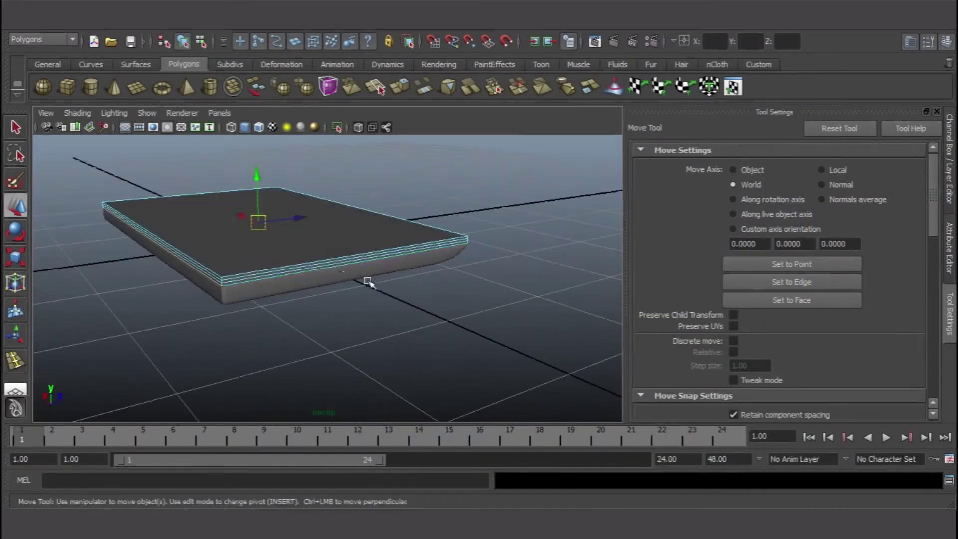
left_click_drag(428, 225, 509, 283, "alt")
key("r")
left_click(319, 178)
right_click_drag(509, 282, 350, 194, "alt")
left_click_drag(349, 193, 352, 195)
left_click_drag(317, 314, 155, 316, "alt")
left_click(280, 357)
right_click_drag(154, 316, 204, 259, "alt")
Bevel the lid's top edges and set the bevel Segments to 2.
left_click(274, 269)
left_click_drag(274, 269, 326, 303, "alt")
left_click_drag(603, 328, 381, 269, "alt")
right_click_drag(381, 270, 382, 293)
left_click_drag(382, 293, 515, 292, "alt")
right_click_drag(517, 295, 573, 298, "shift")
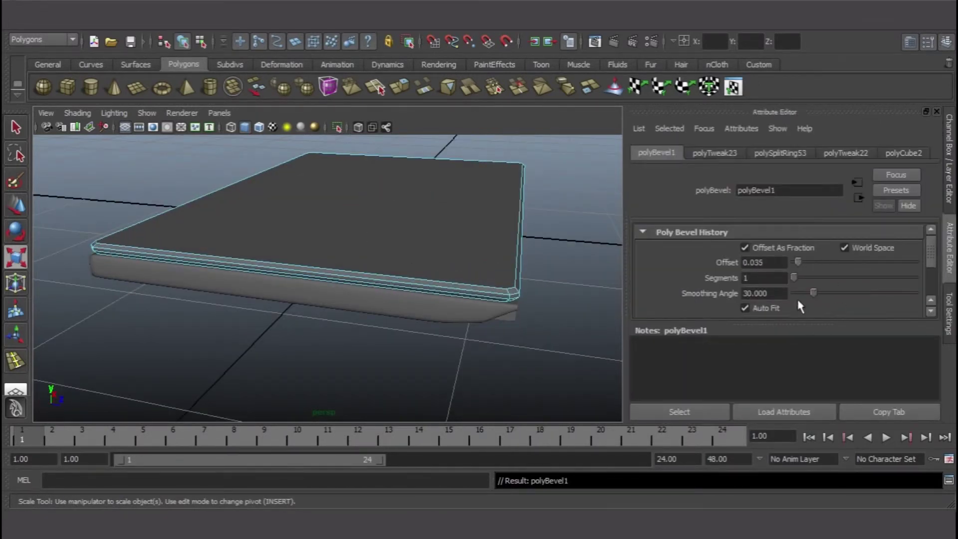
double_click(763, 277)
type("2")
key("Return")
left_click(567, 261)
Reselect the lid and scroll its Channel Box down to the polyBevel1 inputs.
left_click_drag(567, 261, 324, 301, "alt")
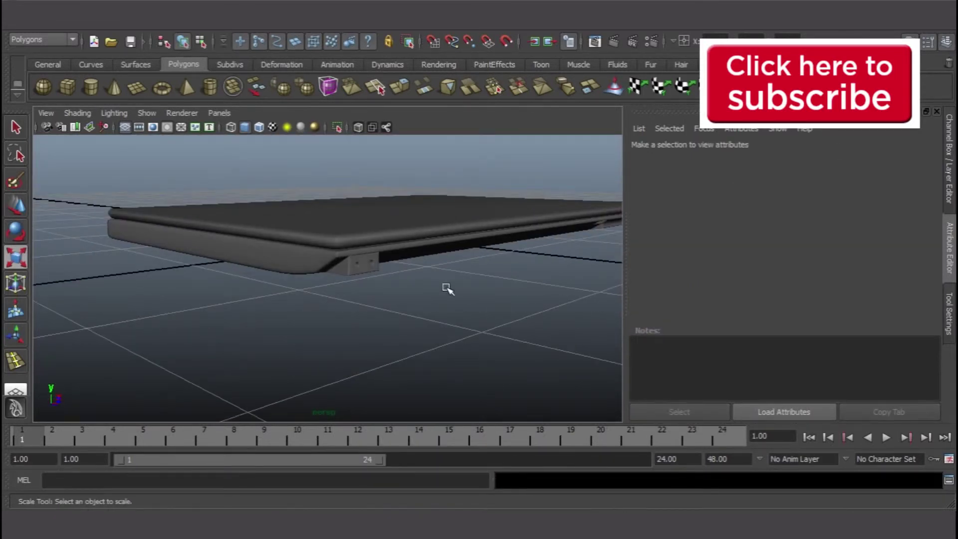
left_click(384, 211)
right_click_drag(384, 211, 337, 245)
left_click(338, 252)
left_click_drag(338, 252, 499, 304, "alt")
left_click(509, 260)
left_click(934, 152)
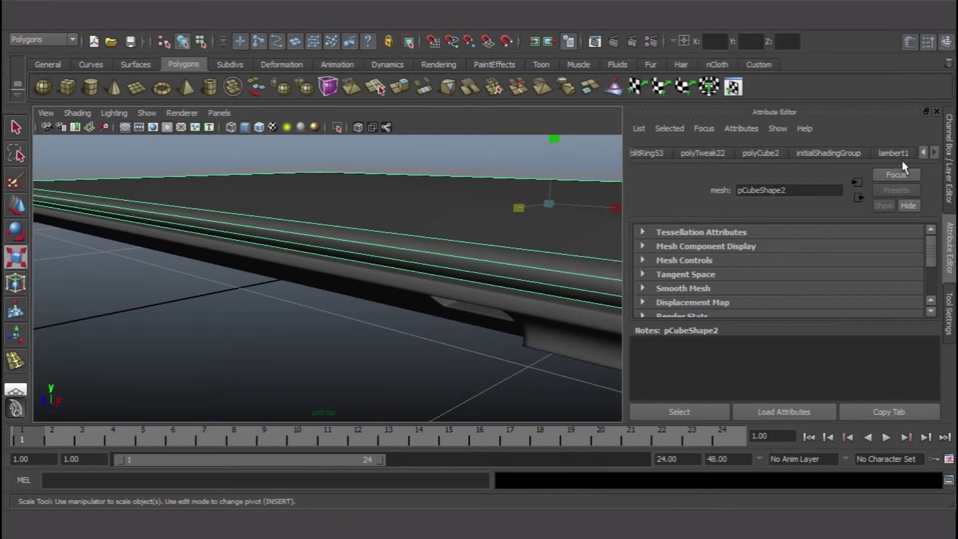
key("ctrl+a")
scroll(925, 230, "down", 3)
scroll(933, 239, "down", 2)
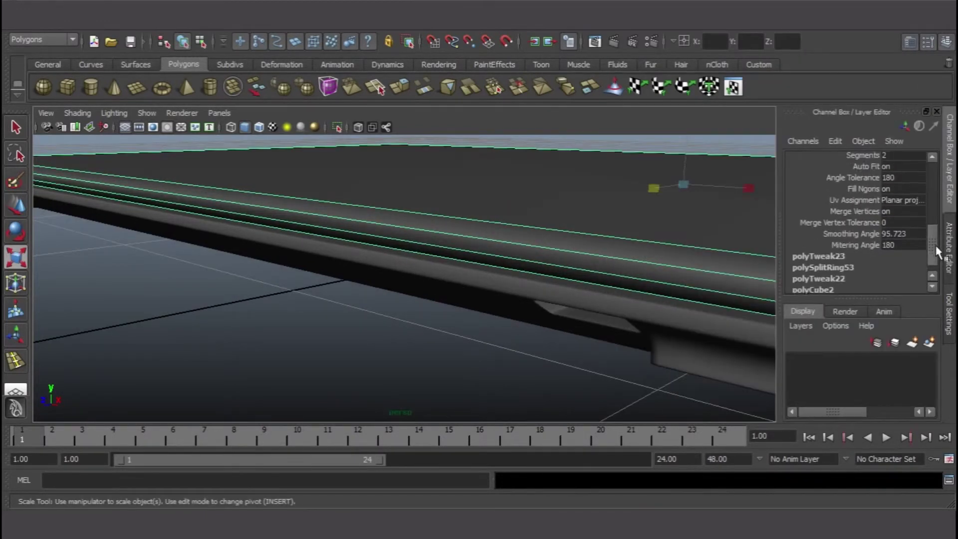
Set polyBevel1's Smoothing Angle to 90 so the rounded edges shade smoothly.
left_click(851, 236)
middle_click_drag(586, 285, 575, 284)
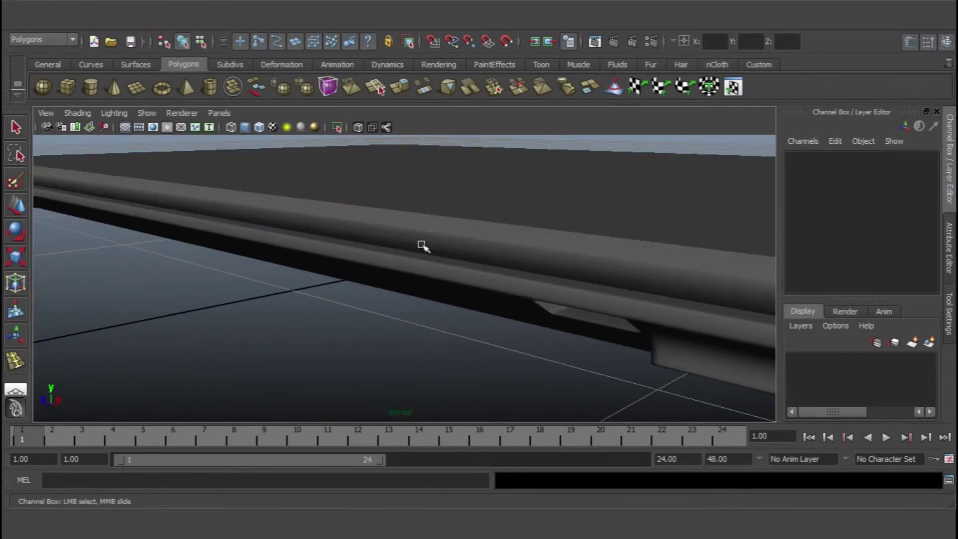
left_click(746, 239)
scroll(858, 225, "down", 3)
left_click(823, 245)
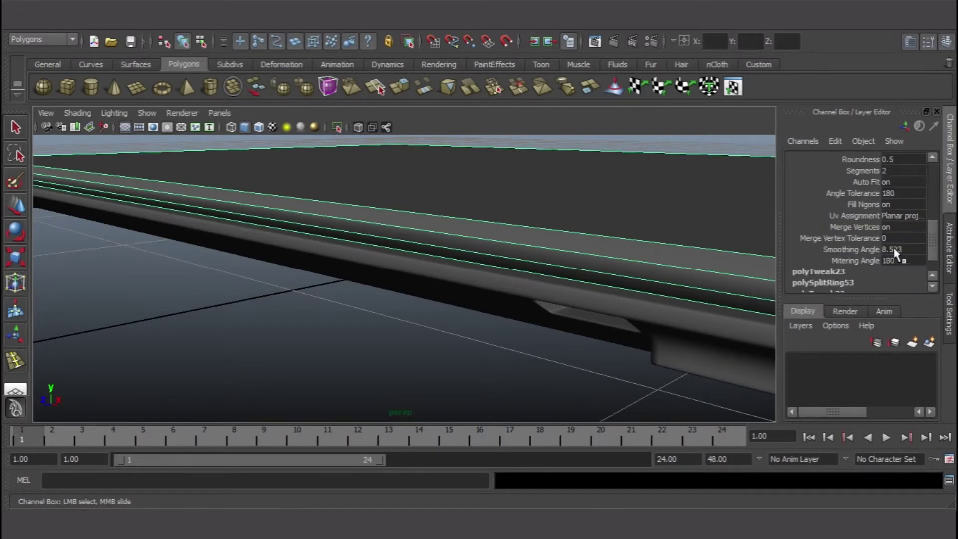
type("90")
key("Return")
left_click(635, 280)
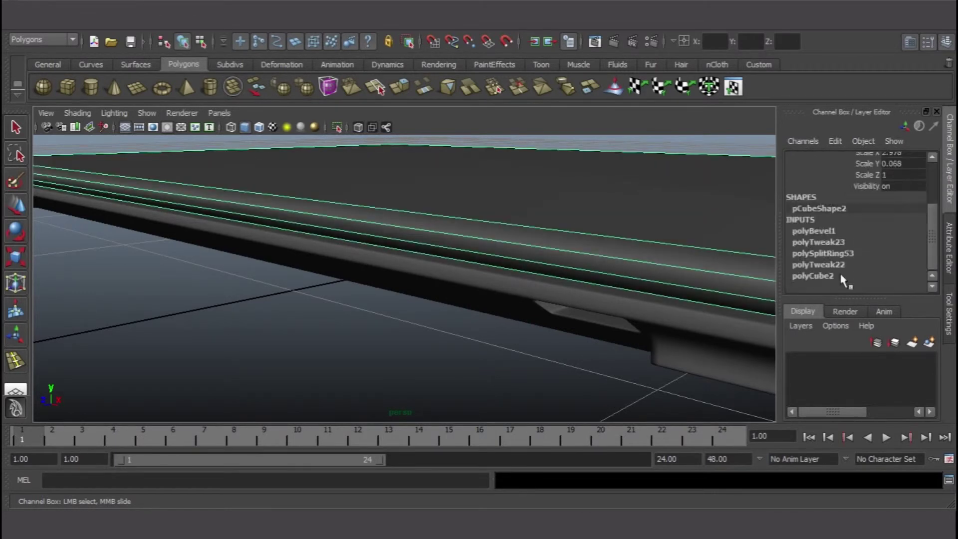
left_click(823, 245)
scroll(875, 227, "down", 1)
left_click(389, 382)
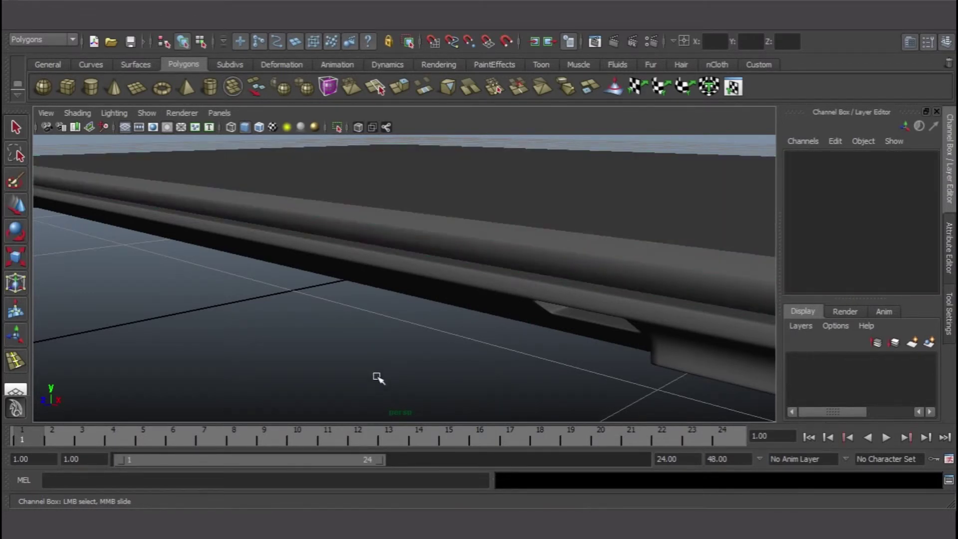
left_click_drag(377, 378, 289, 271, "alt")
Stand the slab upright by setting pCube2 Rotate X to -90.
key("ctrl+z")
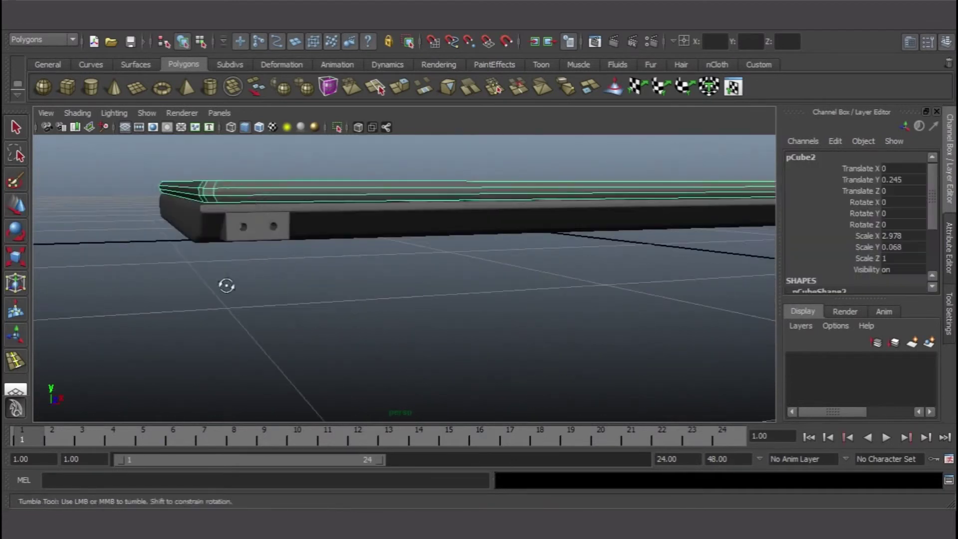
left_click_drag(226, 285, 446, 237, "alt")
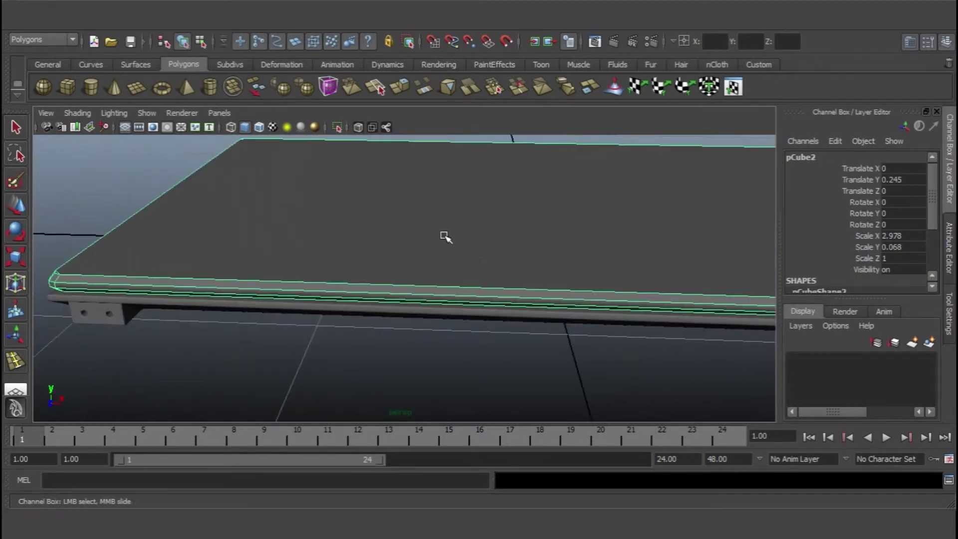
left_click(903, 202)
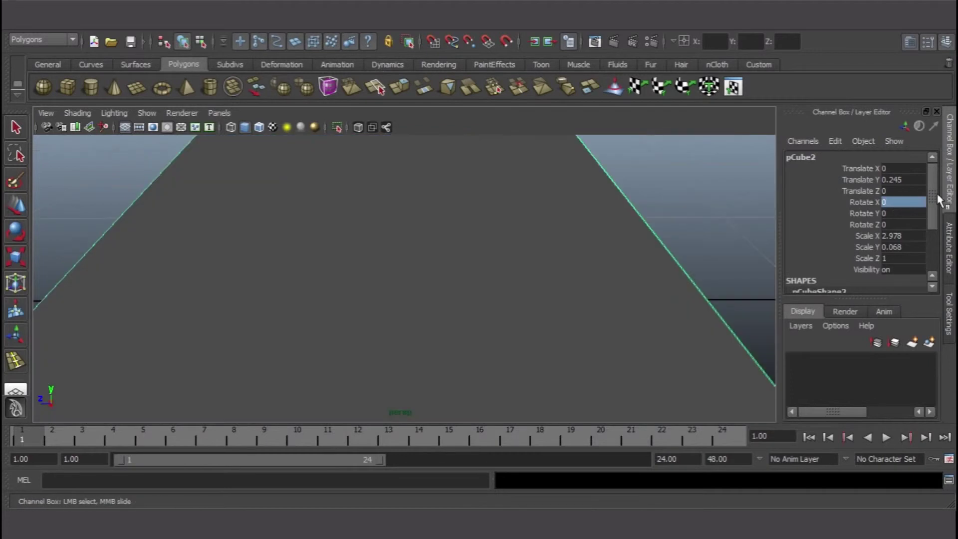
left_click_drag(449, 260, 492, 364, "alt")
type("-90")
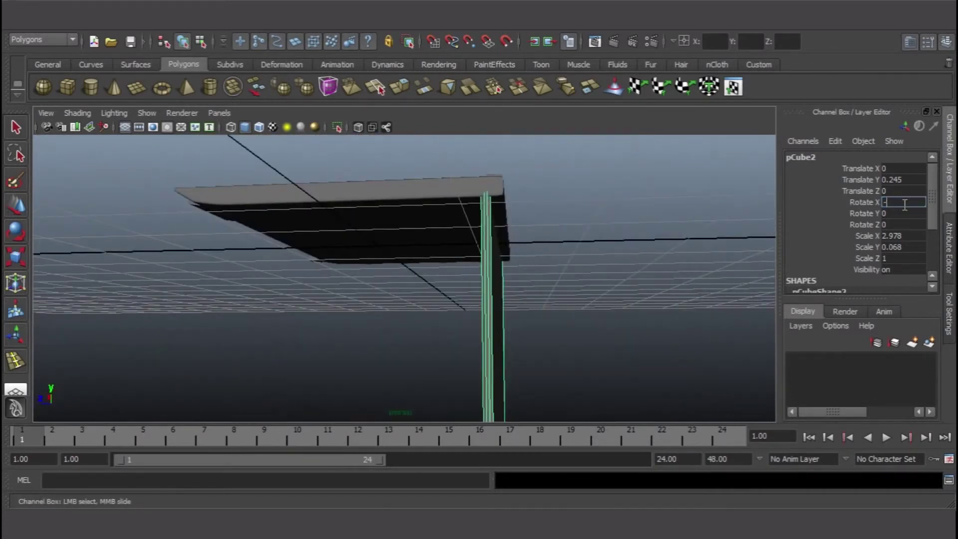
key("Return")
left_click_drag(401, 331, 3, 179, "alt")
Cut a new edge loop into the upright lid with the Insert Edge Loop Tool.
key("y")
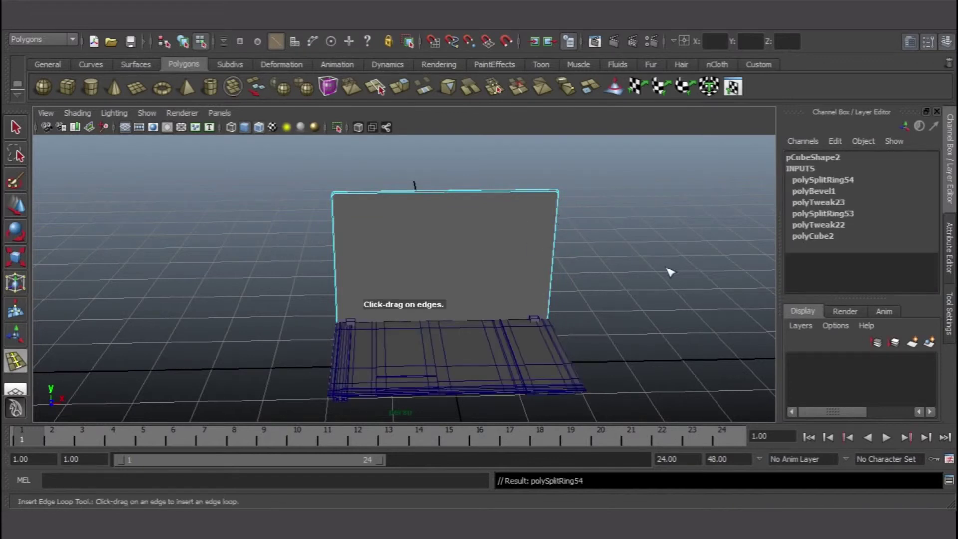
mouse_move(669, 272)
left_mouse_down("alt")
mouse_move(472, 254)
mouse_move(546, 241)
left_mouse_up("alt")
left_click(606, 340)
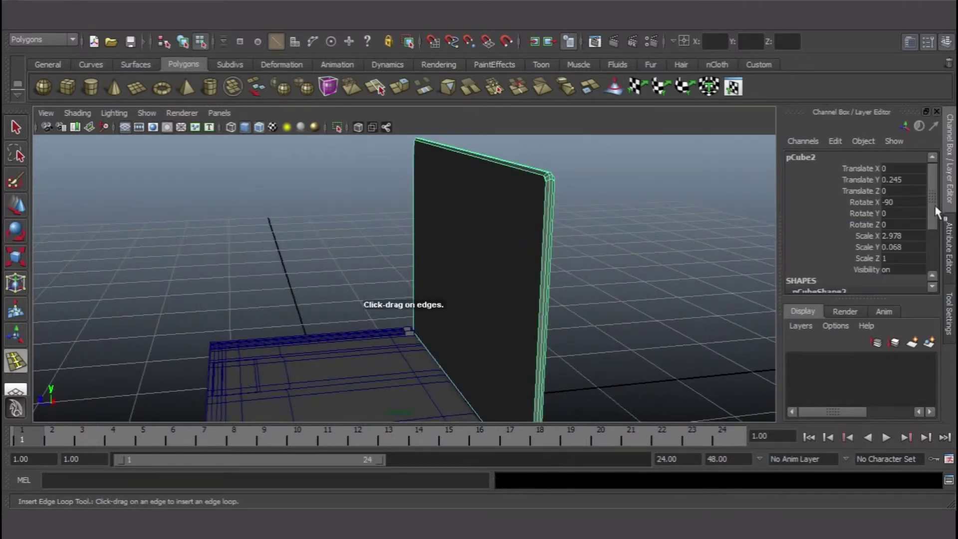
left_click(950, 314)
mouse_move(451, 272)
left_mouse_down("alt")
mouse_move(349, 297)
mouse_move(483, 285)
mouse_move(517, 295)
mouse_move(441, 258)
left_mouse_up("alt")
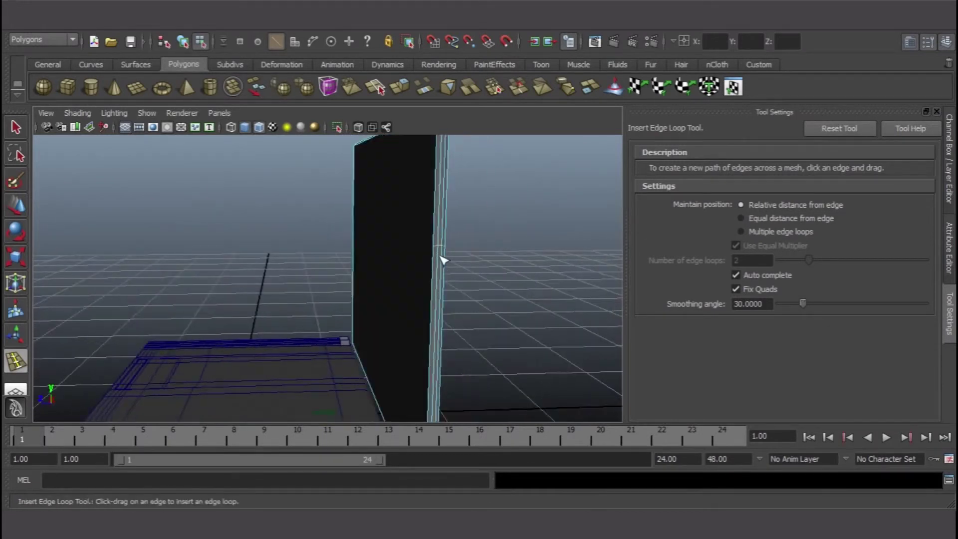
left_click_drag(584, 300, 236, 244, "alt")
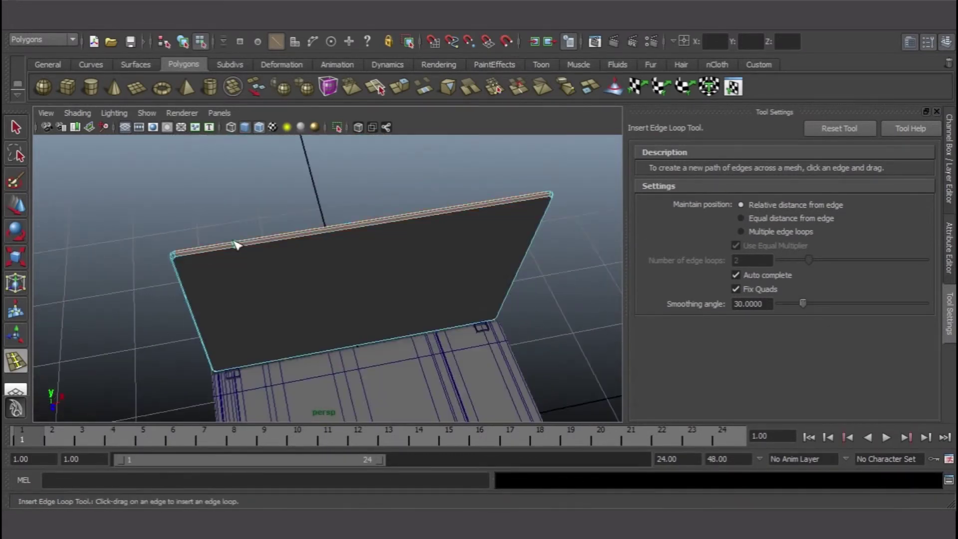
left_click_drag(492, 213, 306, 298, "alt")
With the Split Polygon Tool, cut a first split line across the lid's front face.
key("w")
right_click_drag(248, 267, 303, 253)
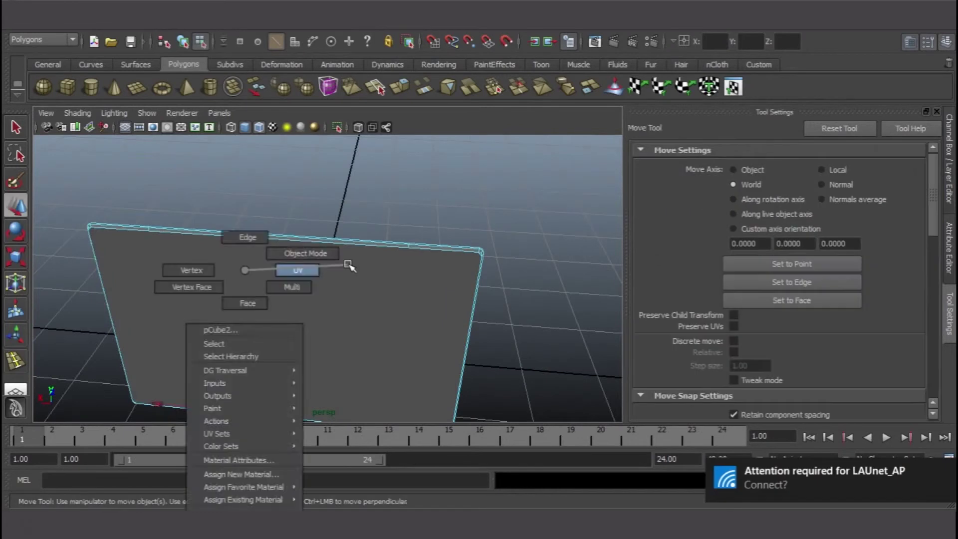
right_click(347, 263, "shift")
left_click(289, 265)
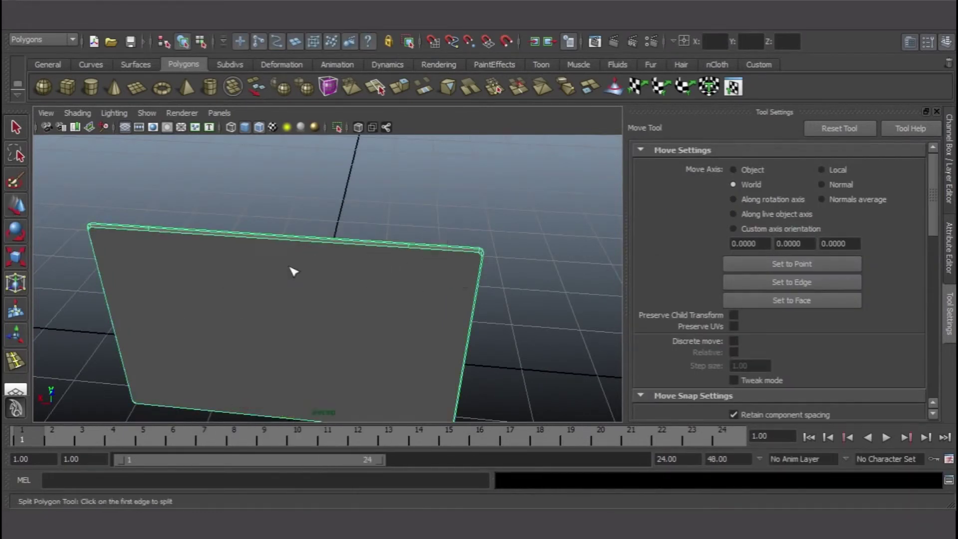
left_click_drag(293, 269, 416, 303, "alt")
left_click_drag(414, 344, 133, 265, "alt")
left_click(128, 294)
key("Return")
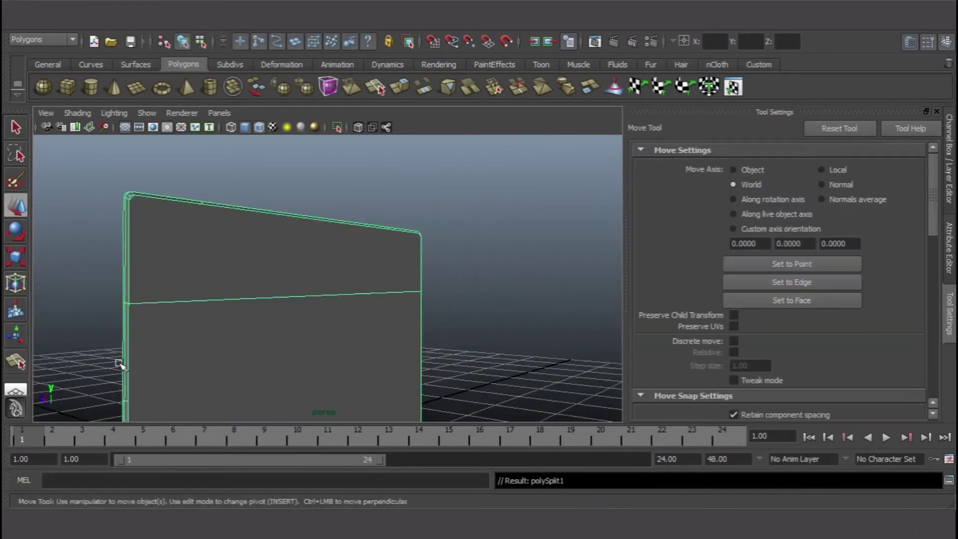
Add a second split running from one side edge of the lid to the other.
key("g")
left_click_drag(121, 359, 295, 405, "alt")
key("Return")
key("g")
left_click(295, 405)
left_click(500, 359)
key("Return")
Cut a vertical split starting from the lid's bottom edge.
key("g")
left_click_drag(500, 358, 169, 427, "alt")
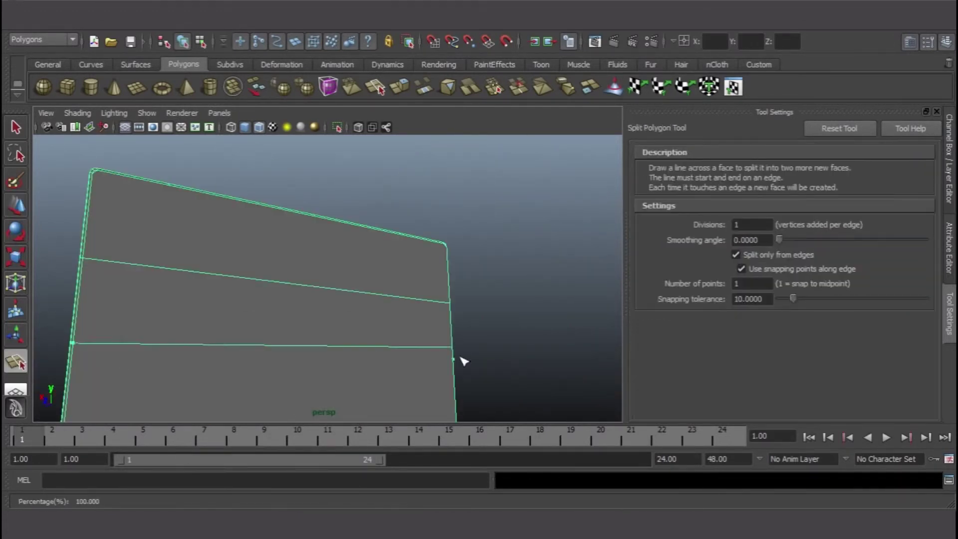
key("Return")
key("g")
left_click_drag(278, 268, 275, 329, "alt")
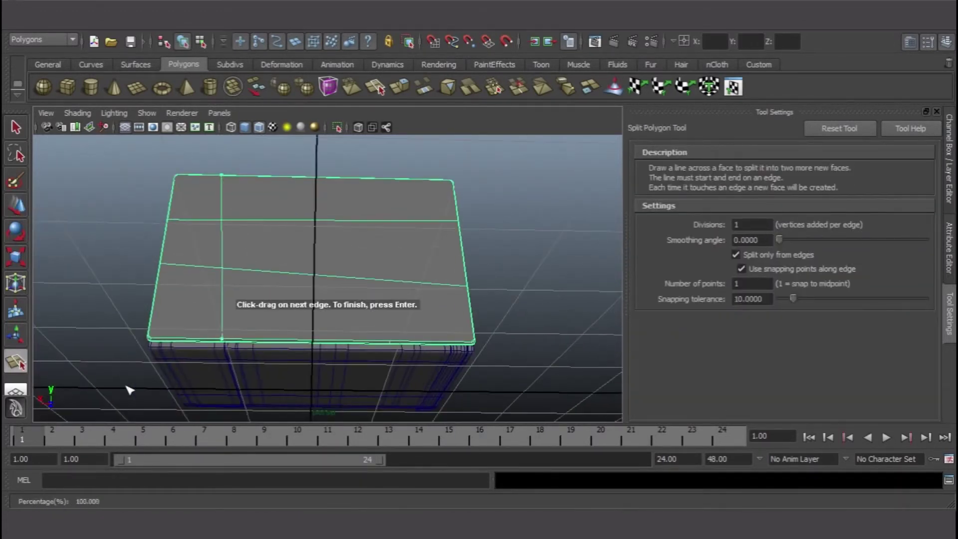
left_click(389, 341)
left_click_drag(485, 243, 261, 321, "alt")
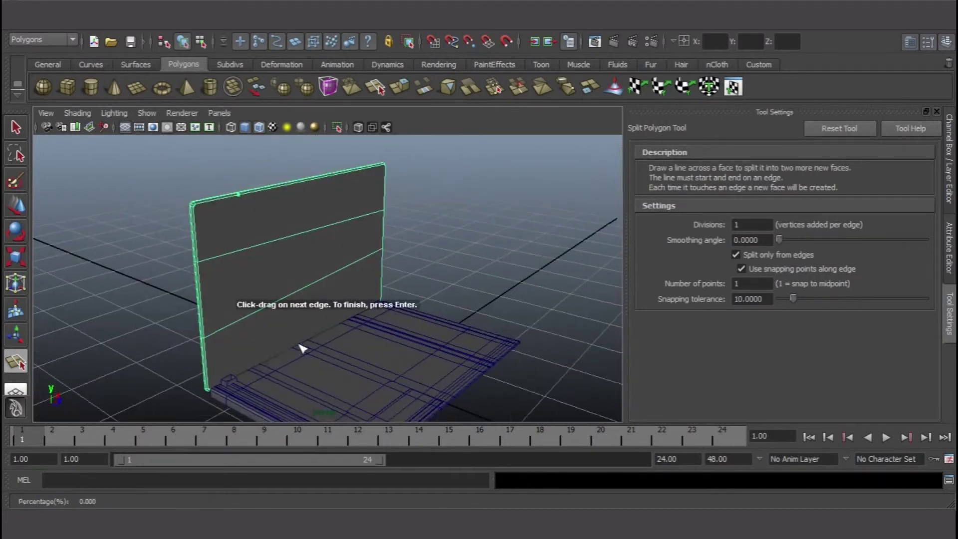
key("Return")
Start a final split at the lid's top edge, then switch to selection and scaling.
left_click(296, 184)
key("q")
left_click_drag(150, 186, 223, 229, "alt")
key("r")
left_click_drag(222, 273, 496, 278, "alt")
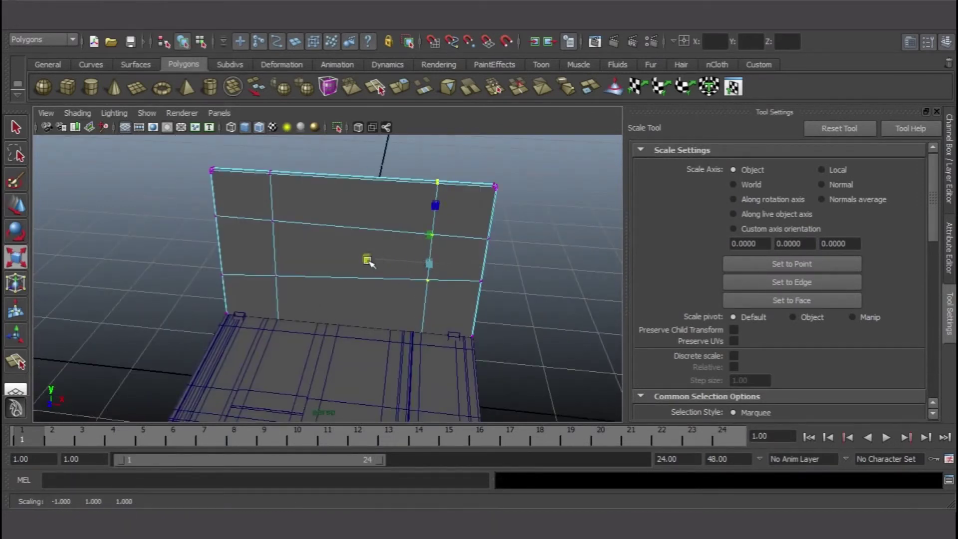
In the front view, scale the vertical split lines outward toward the lid's sides.
key("space")
key("space")
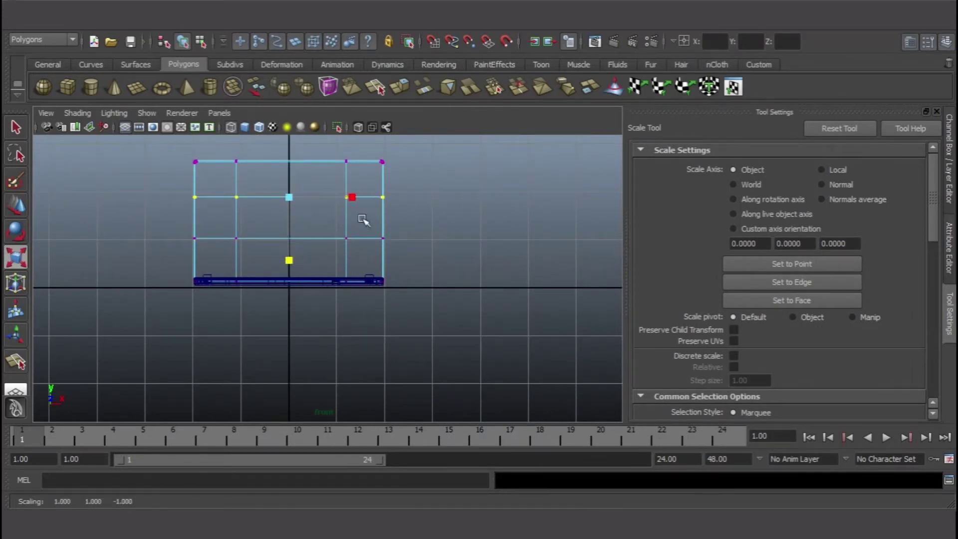
key("space")
key("space")
left_click_drag(449, 230, 567, 267, "alt")
key("w")
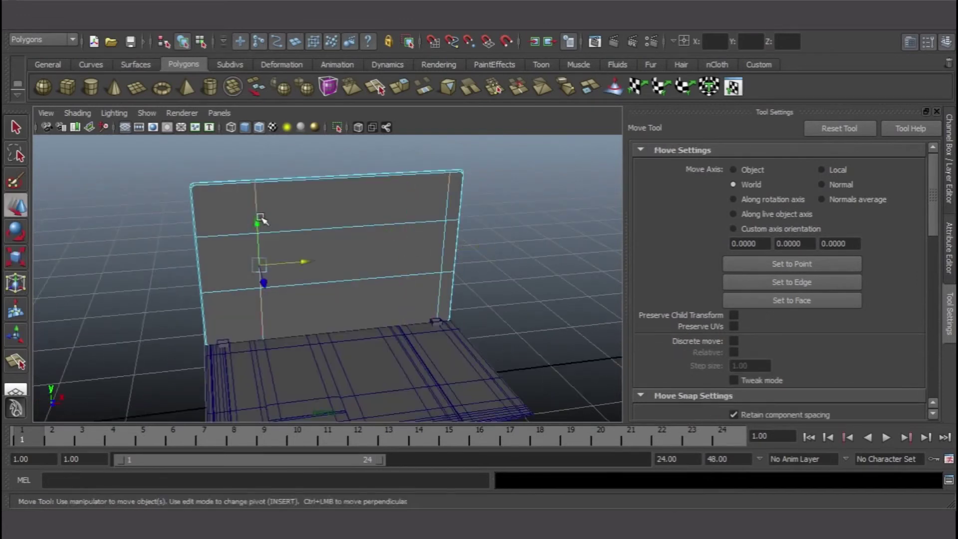
key("space")
key("space")
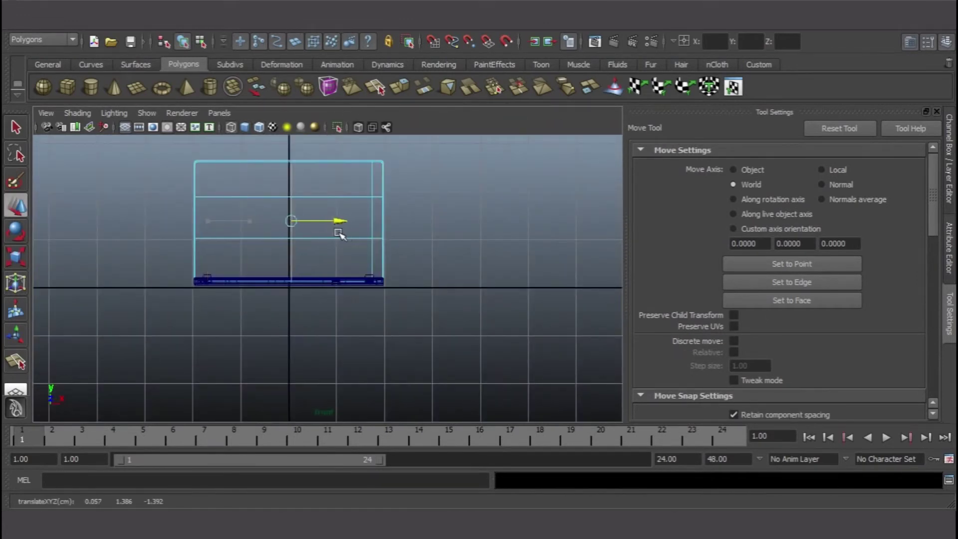
scroll(335, 235, "up", 3)
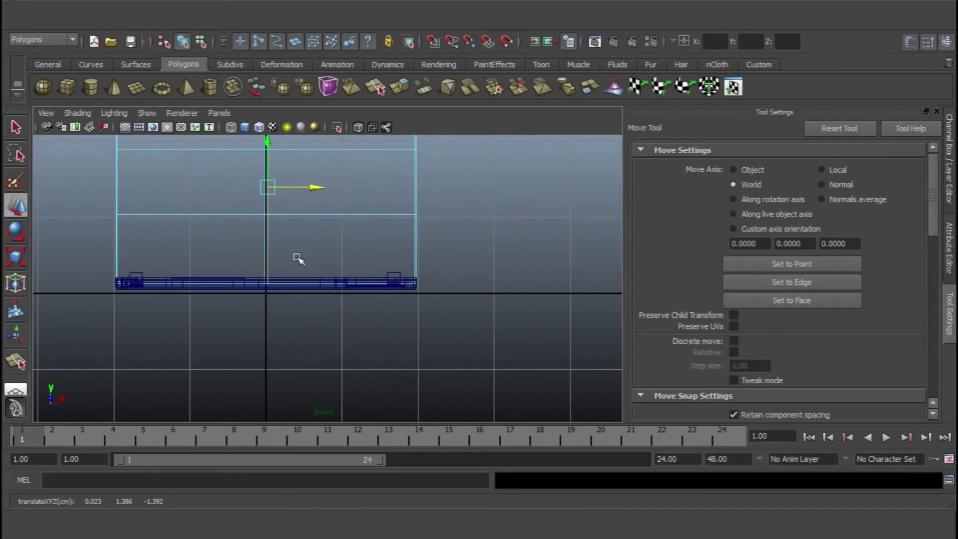
key("r")
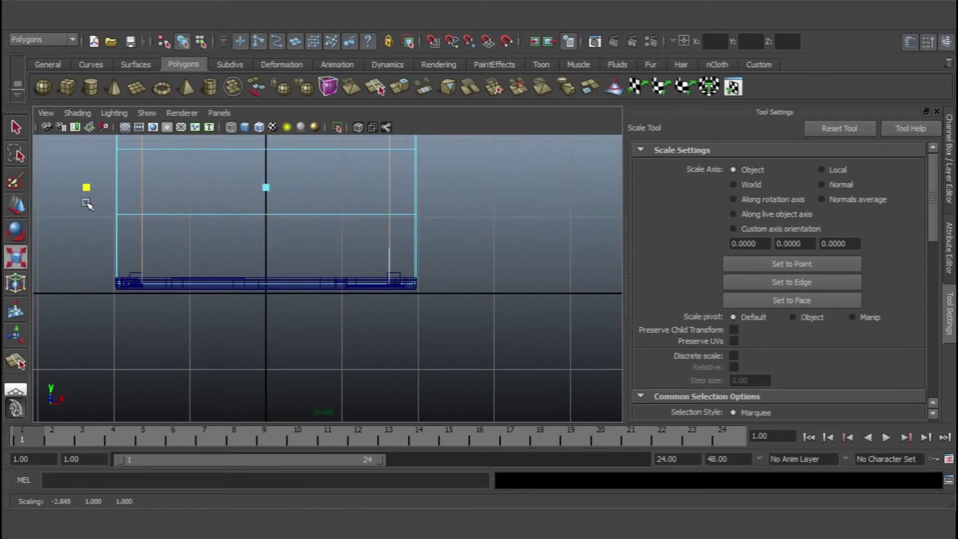
left_click_drag(254, 218, 274, 149)
Move the horizontal edge loop up toward the lid's top.
key("w")
scroll(245, 114, "up", 1)
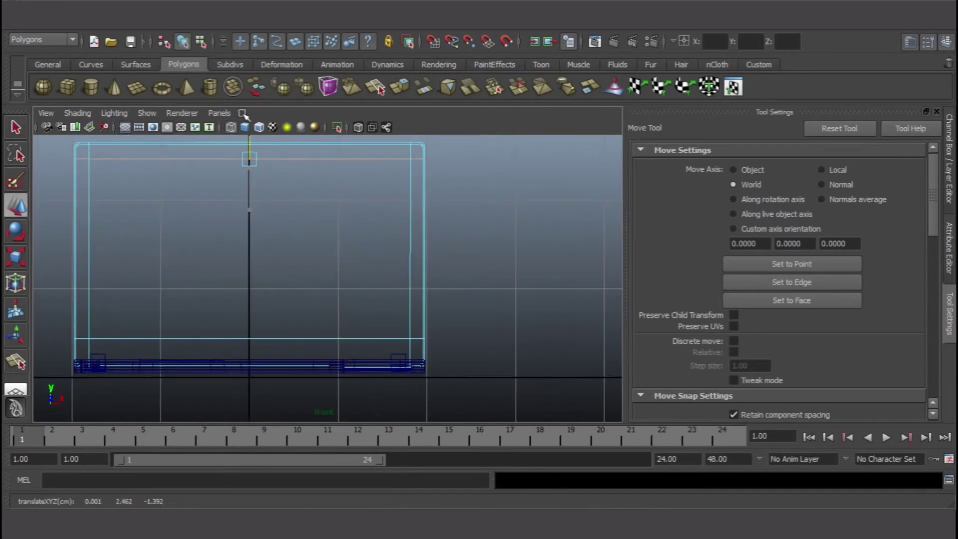
left_click_drag(244, 114, 245, 120)
Select the inner display face and slide a new edge loop toward the frame edge.
right_click_drag(371, 306, 438, 261)
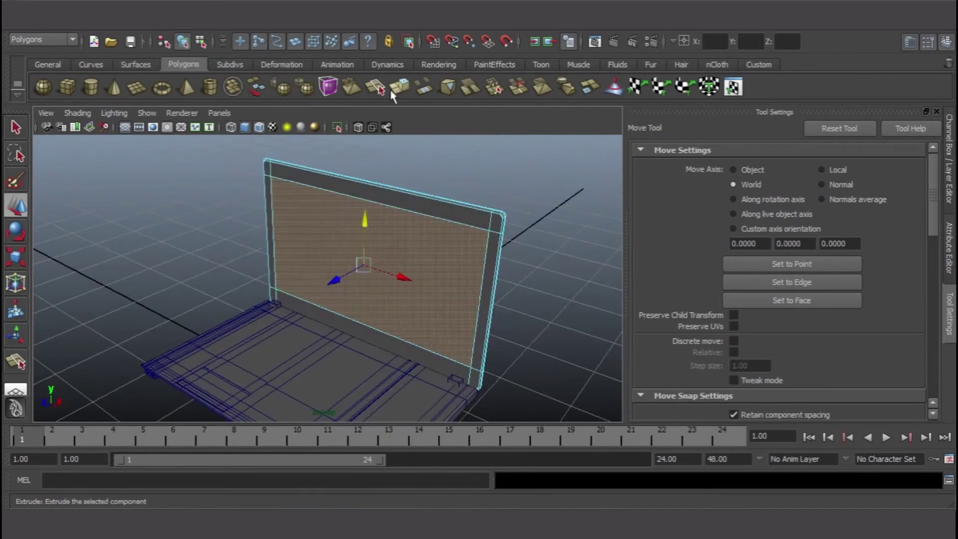
left_click_drag(342, 274, 345, 288)
right_click_drag(344, 288, 514, 220, "alt")
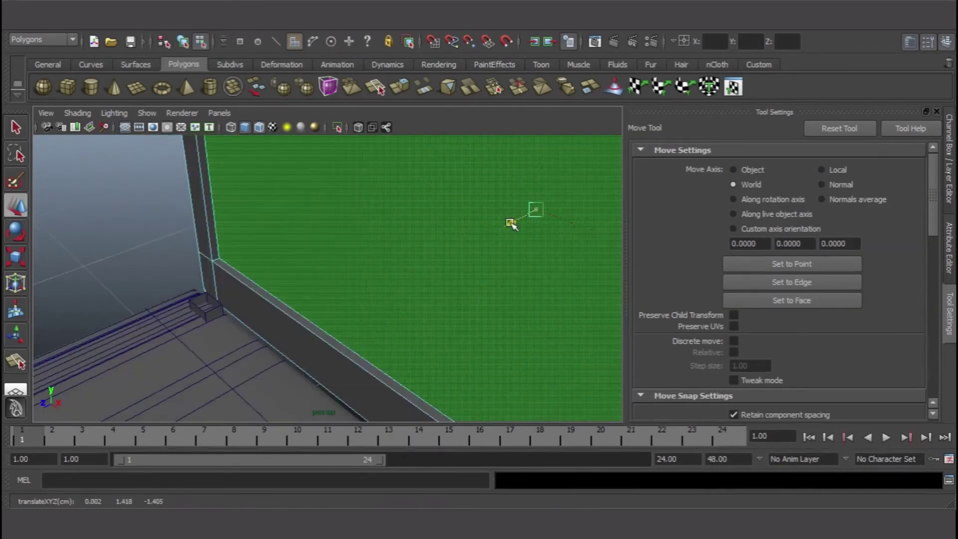
key("F10")
right_click_drag(396, 238, 224, 252, "shift")
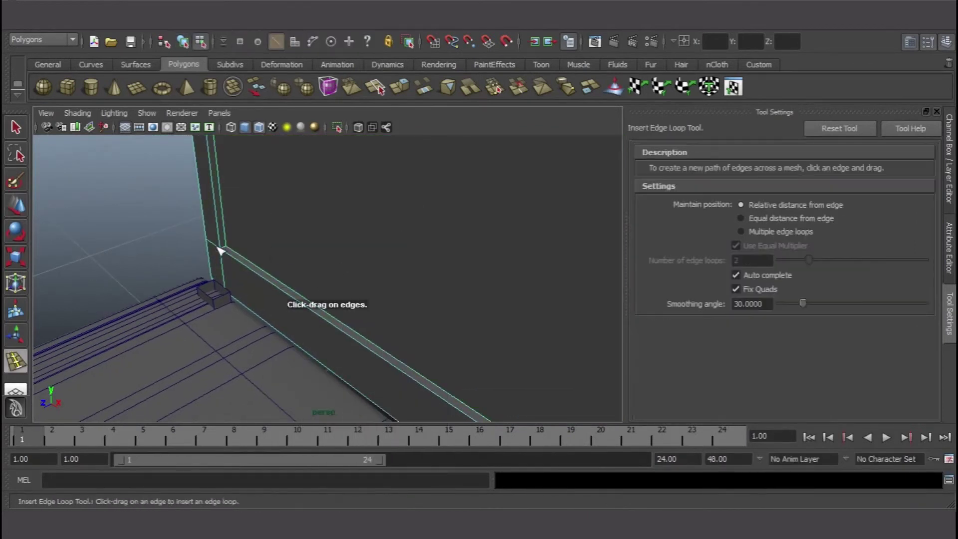
middle_click_drag(250, 261, 355, 251, "alt")
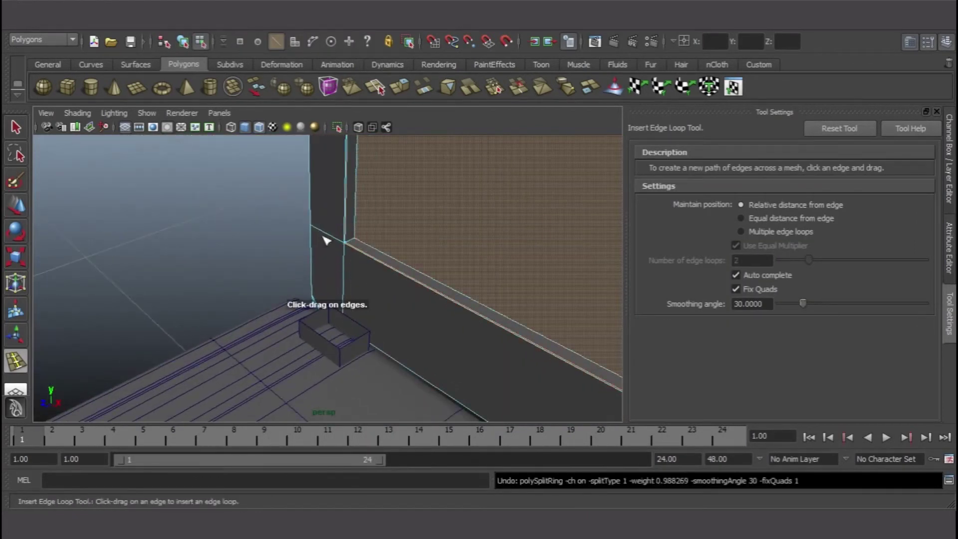
left_click_drag(326, 241, 317, 236)
right_click_drag(352, 245, 359, 247, "alt")
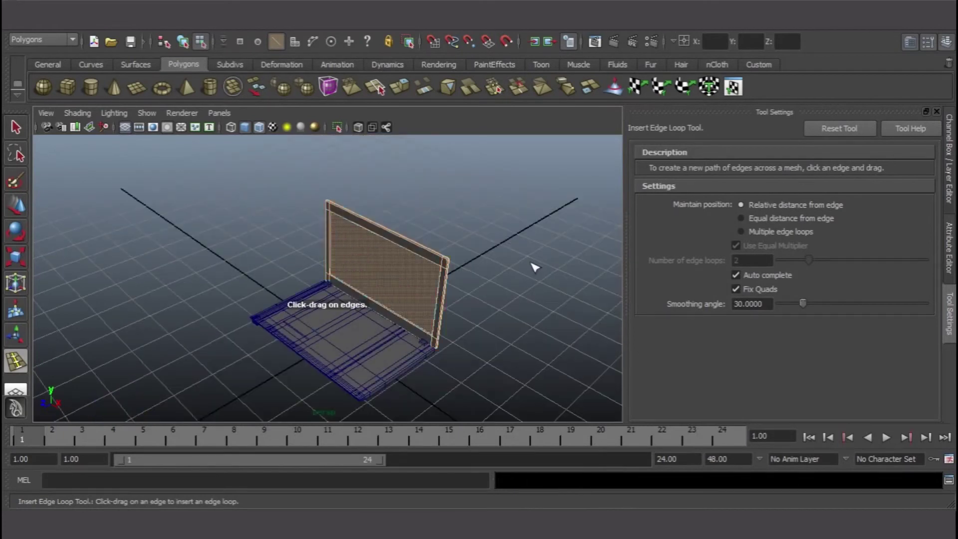
Insert an edge loop along the lid frame and scale it slightly along X.
key("q")
right_click_drag(398, 254, 420, 244)
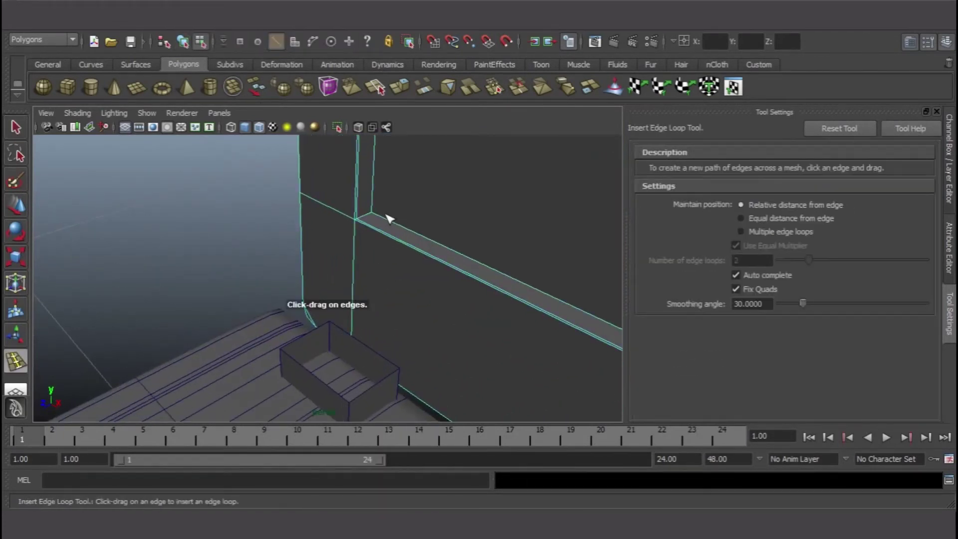
left_click(374, 224)
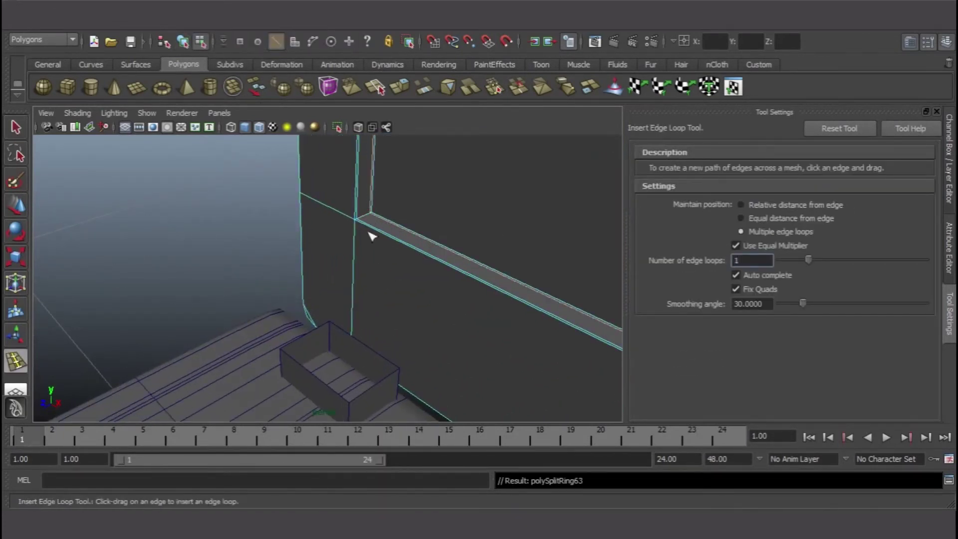
key("r")
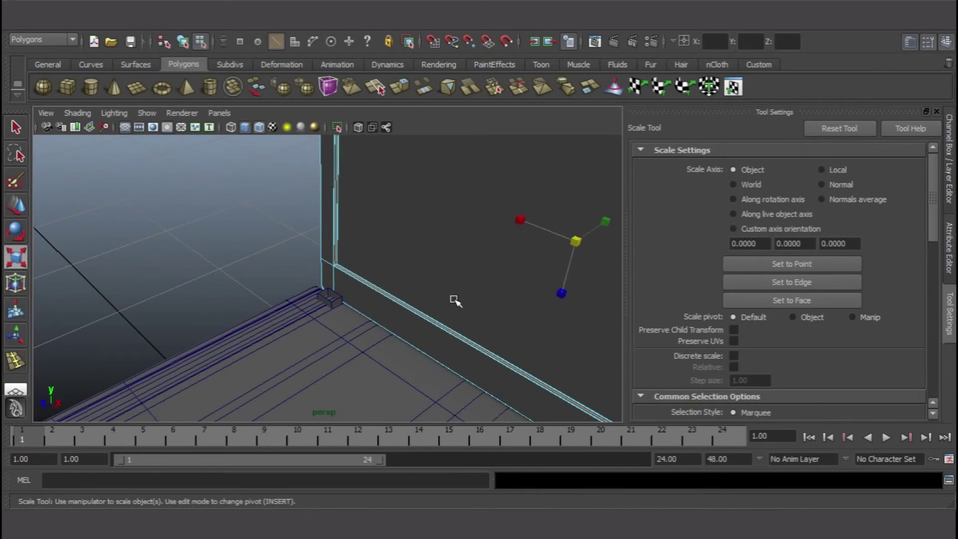
middle_click_drag(571, 249, 428, 267, "alt")
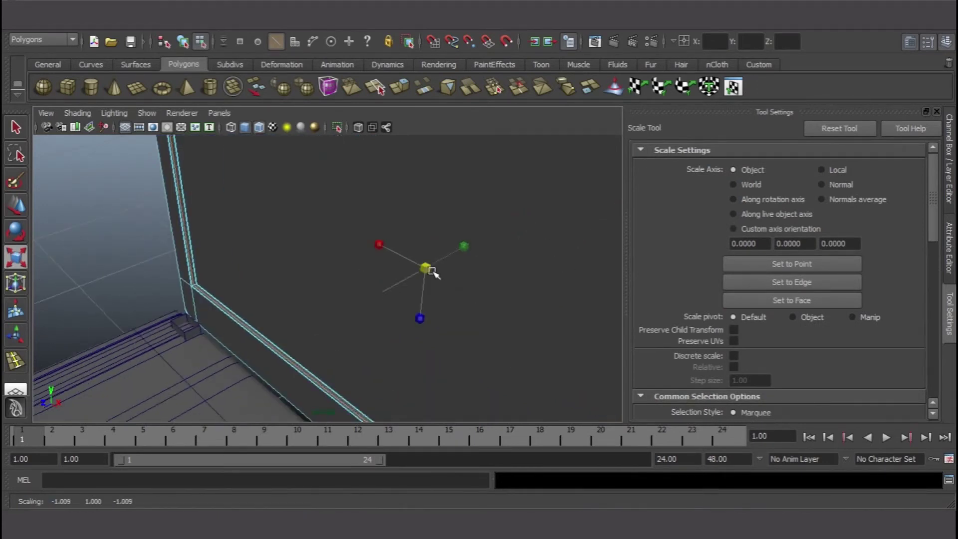
left_click_drag(381, 242, 281, 328)
key("space")
key("space")
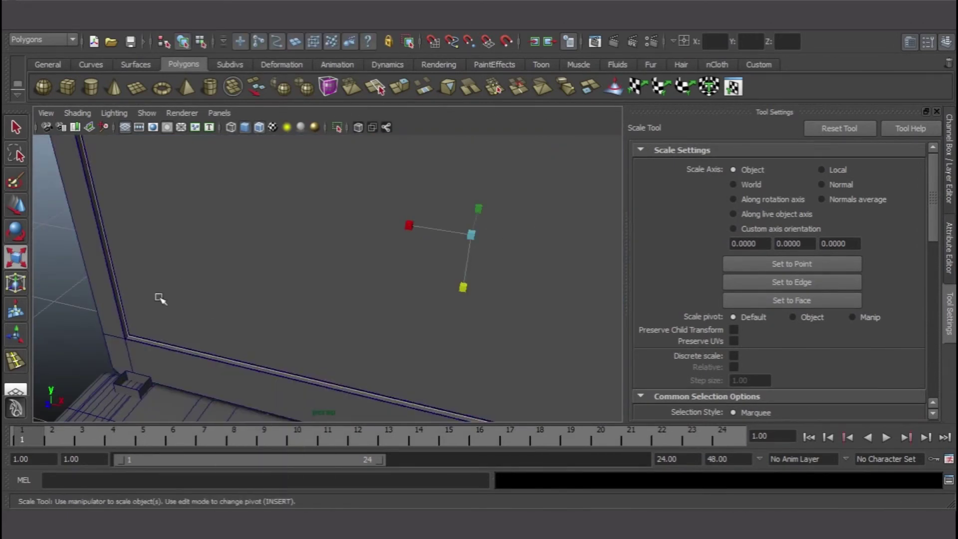
left_click(133, 348)
In the front view, scale the small block at the lid's top-left down into a thin bumper.
left_click_drag(133, 349, 353, 284, "alt")
left_click(334, 351)
scroll(389, 338, "down", 3)
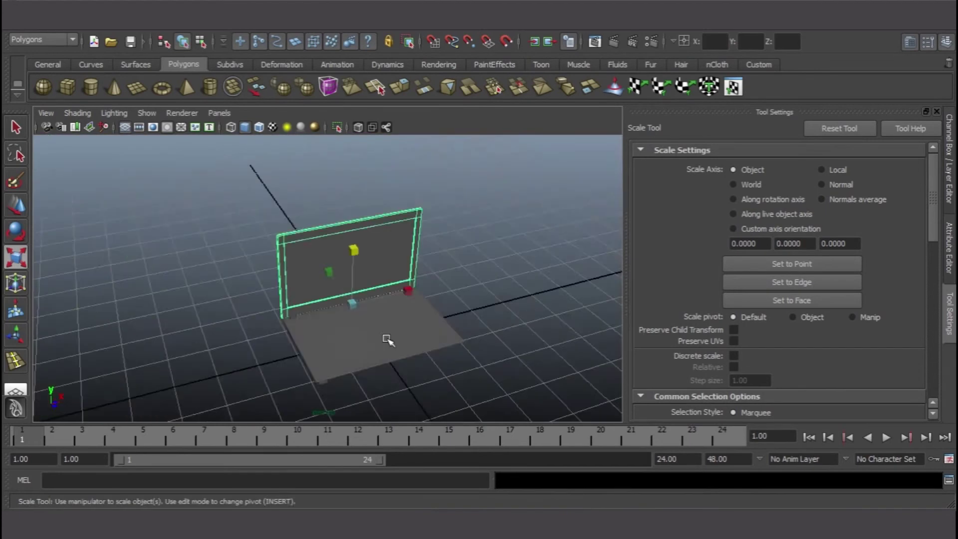
left_click_drag(389, 338, 473, 284, "alt")
left_click(538, 403)
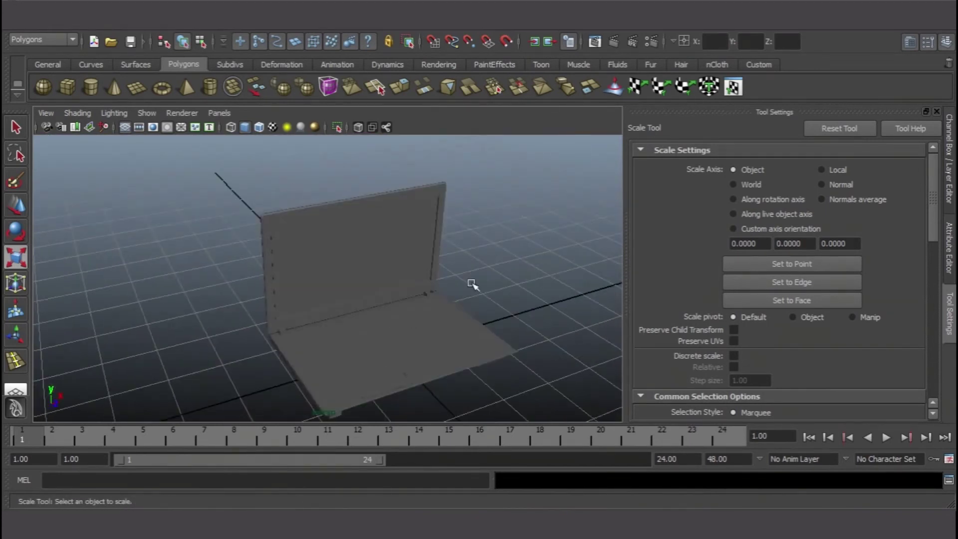
left_click(473, 284)
key("space")
key("space")
left_click(205, 203)
key("w")
key("r")
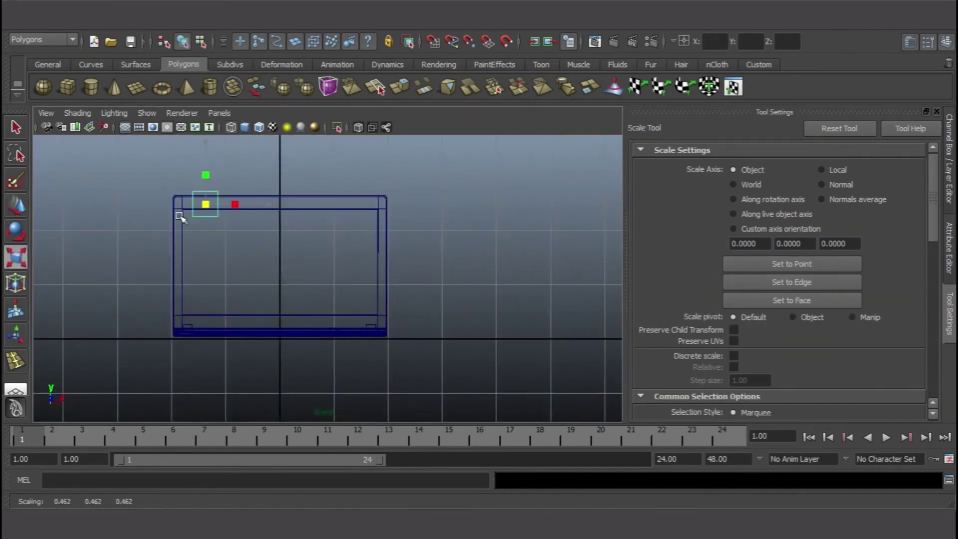
key("f")
left_click_drag(282, 304, 279, 305)
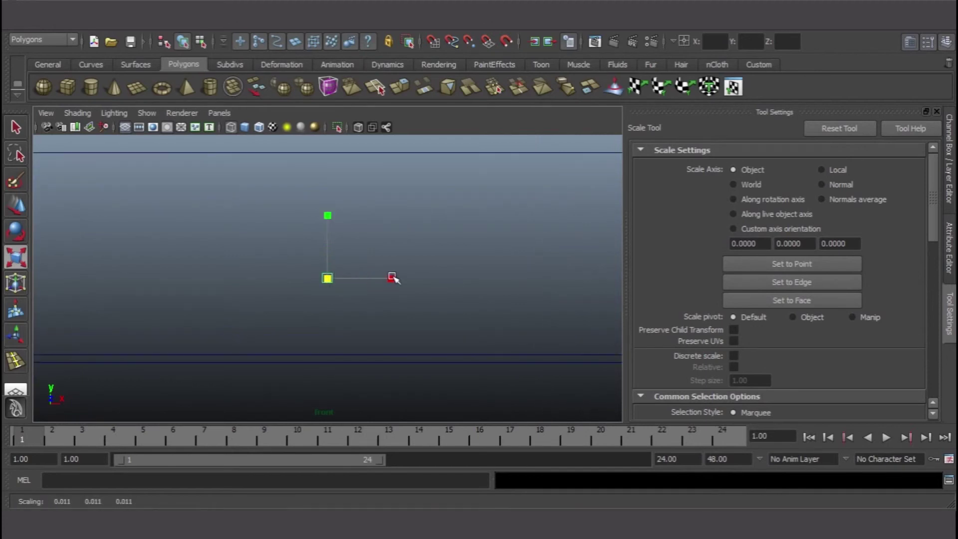
Try adding edge loops to the bumper in perspective, then undo them.
key("y")
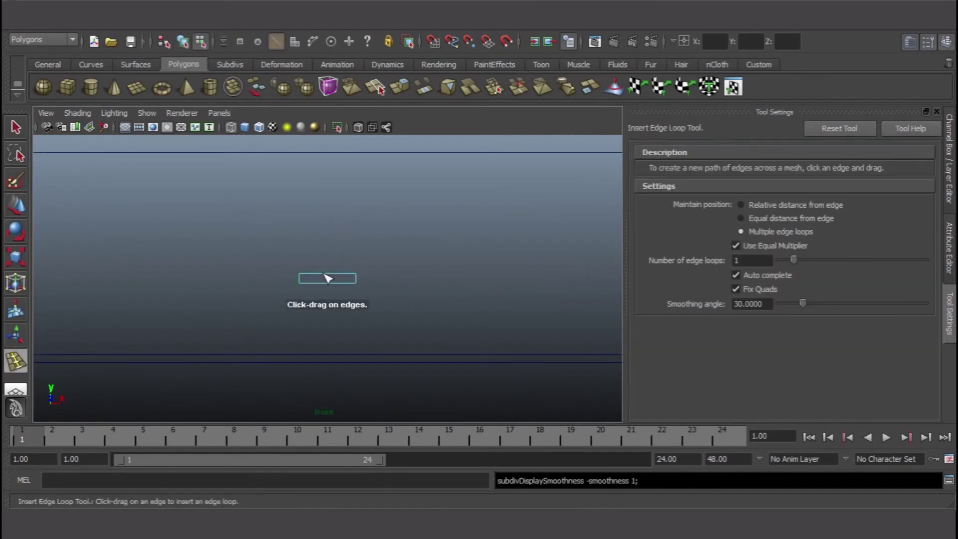
key("q")
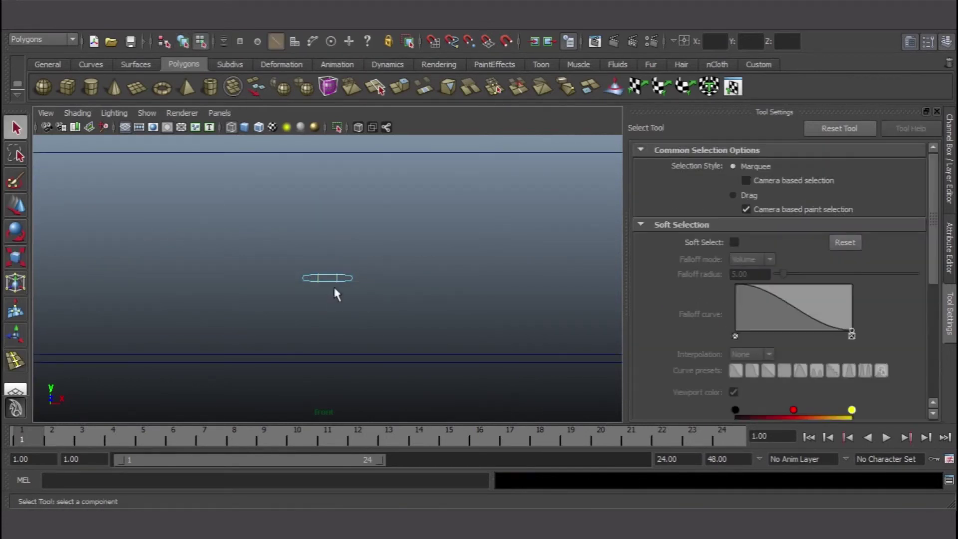
key("space")
right_click_drag(310, 299, 96, 220, "alt")
middle_click_drag(96, 220, 469, 280, "alt")
right_click_drag(469, 279, 564, 254)
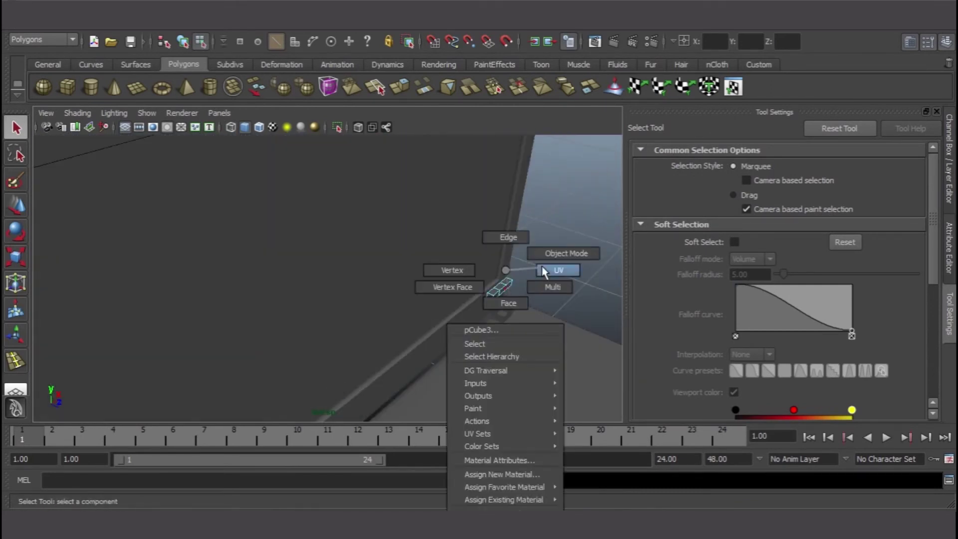
left_click_drag(565, 253, 316, 338, "alt")
right_click_drag(316, 337, 364, 321, "alt")
left_click_drag(363, 321, 311, 285, "alt")
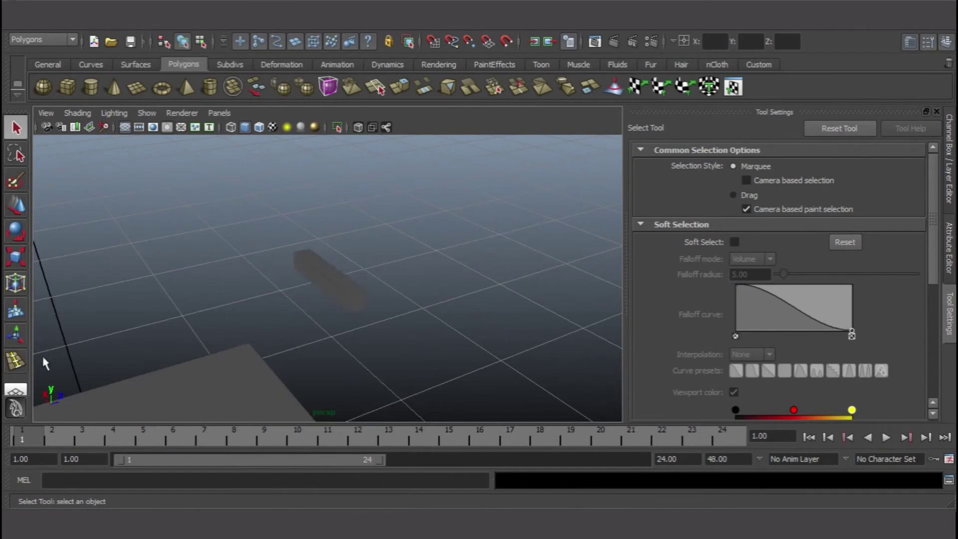
left_click(16, 361)
left_click(342, 305)
key("ctrl+z")
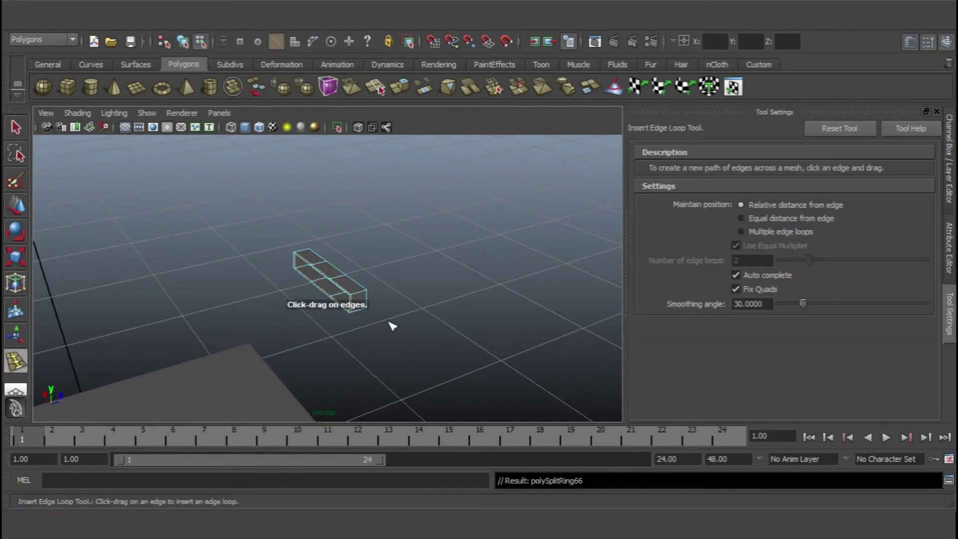
key("ctrl+z")
Frame the bumper in the side view with the Scale Tool active.
key("q")
key("space")
key("space")
key("w")
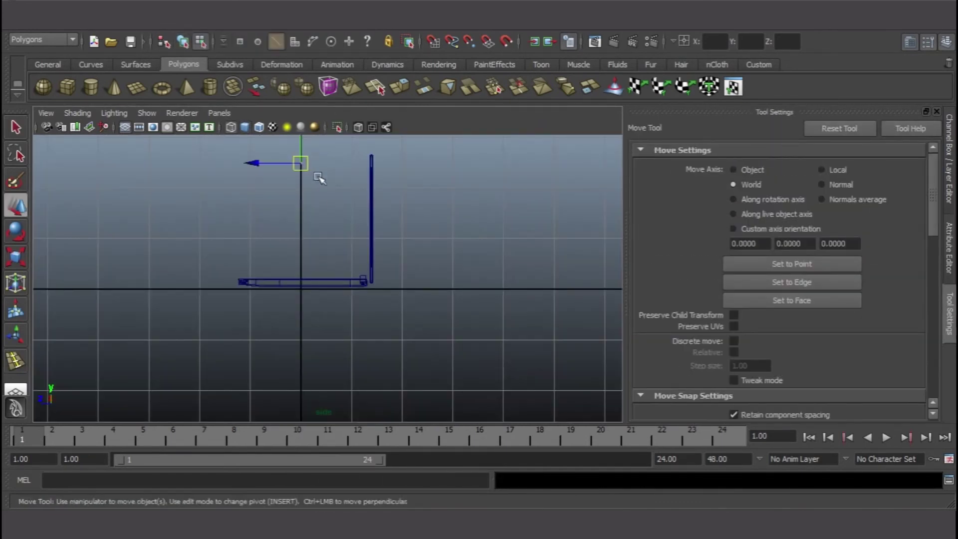
key("f")
key("r")
key("f")
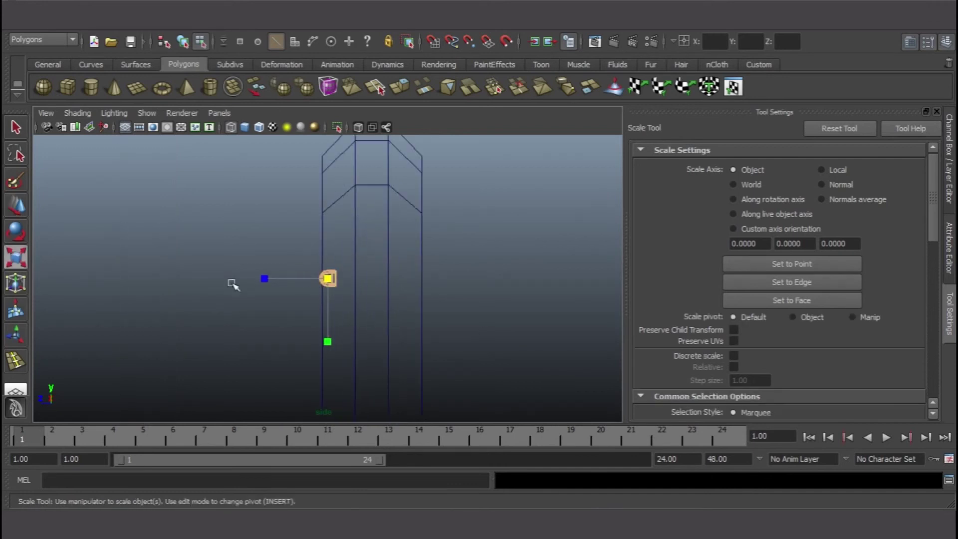
right_click(342, 270)
In Object Mode, nudge the bumper slightly in depth and check it in perspective.
key("w")
right_click_drag(348, 270, 391, 254)
key("f")
left_click_drag(276, 278, 270, 278)
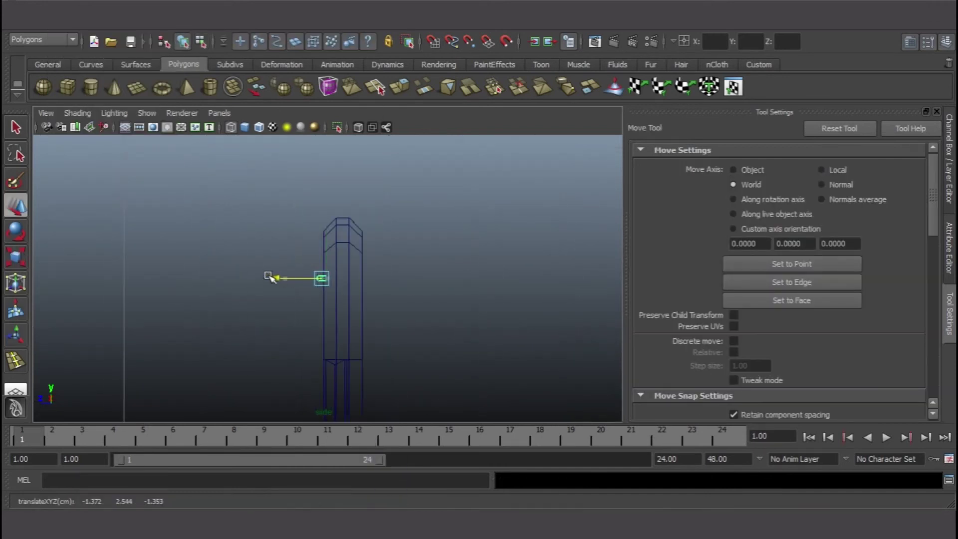
key("space")
key("f")
left_click_drag(371, 313, 293, 259, "alt")
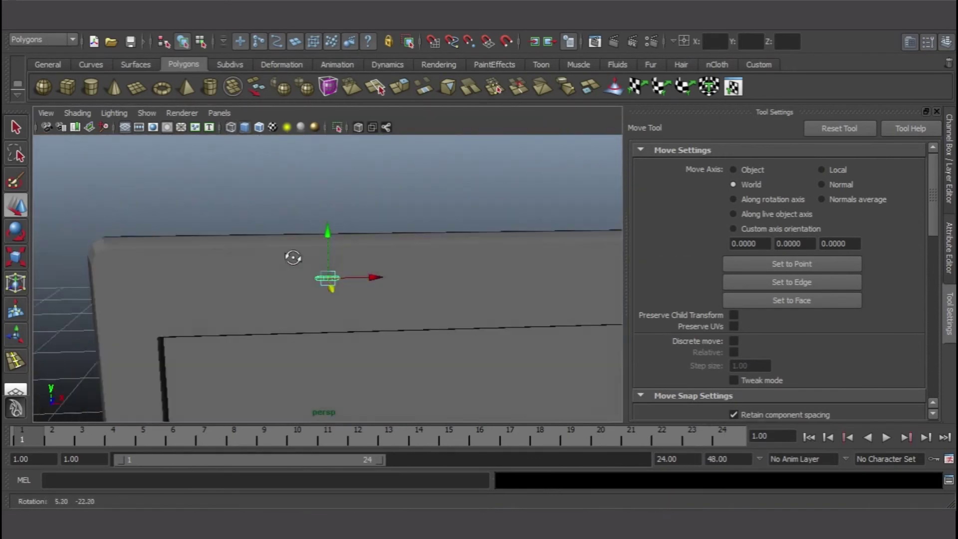
right_click_drag(293, 259, 353, 281, "alt")
Place bumper copies along the lid's top edge, one at the right end, and select them.
key("space")
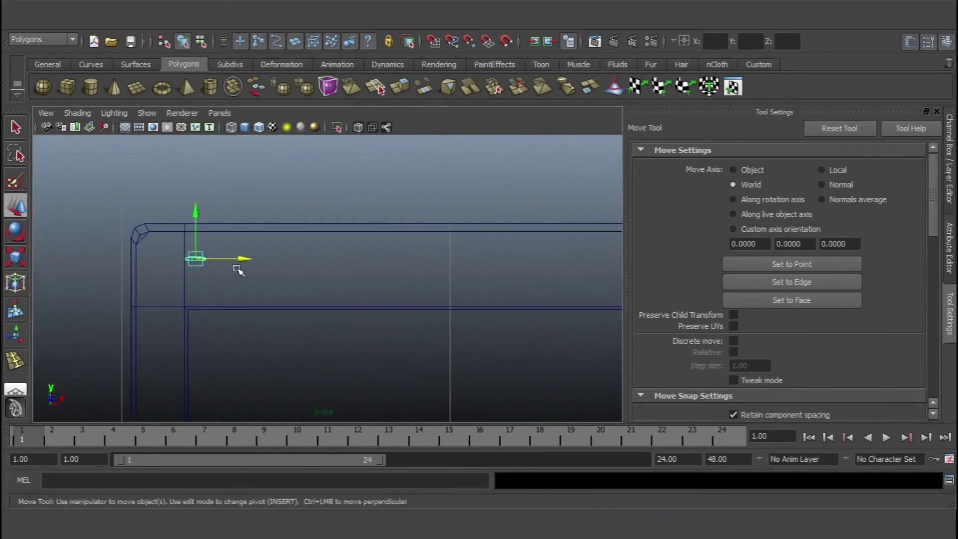
middle_click_drag(242, 261, 551, 325, "alt")
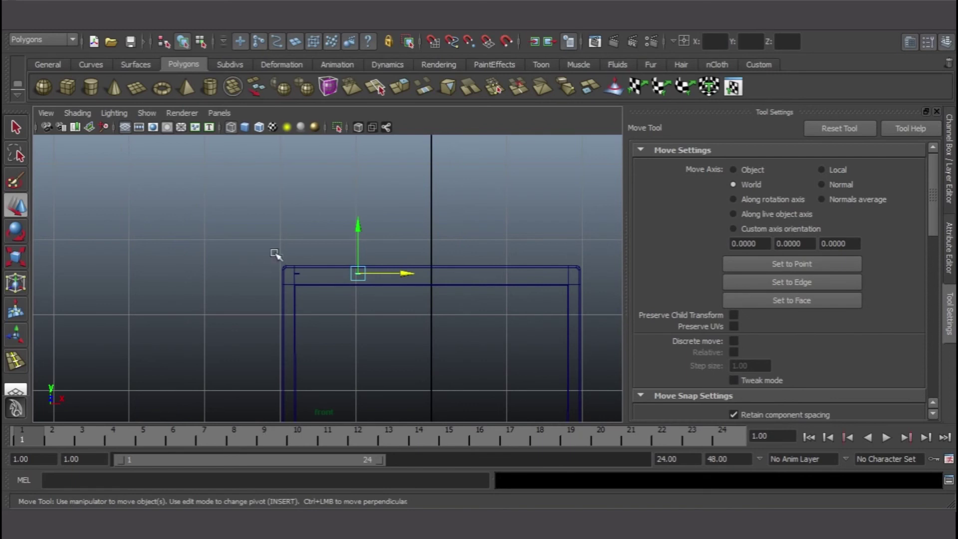
left_click_drag(621, 270, 359, 288, "shift")
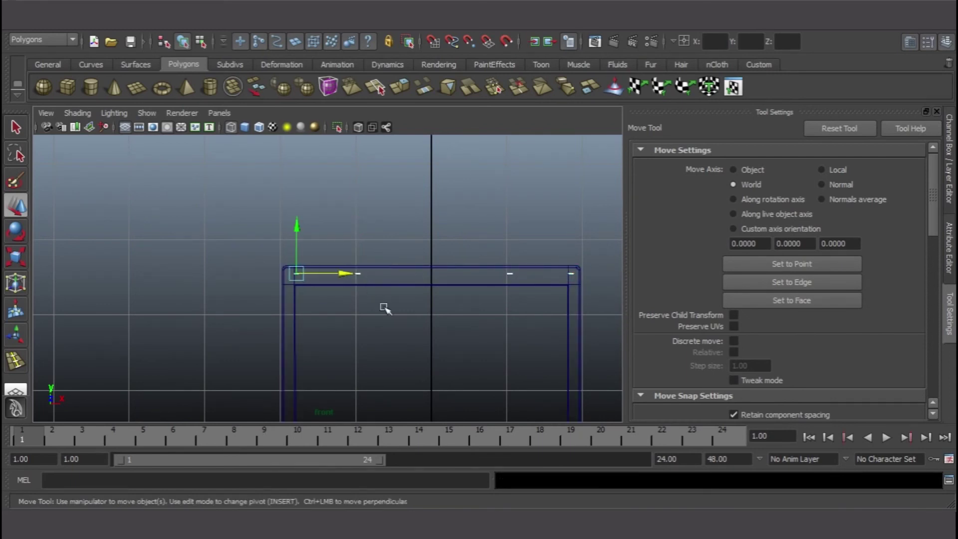
left_click_drag(585, 214, 499, 285)
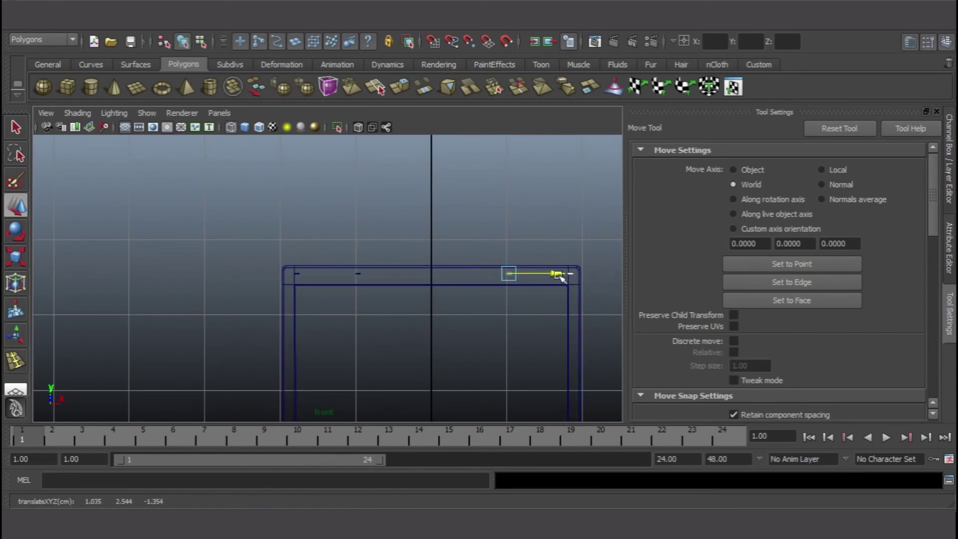
key("r")
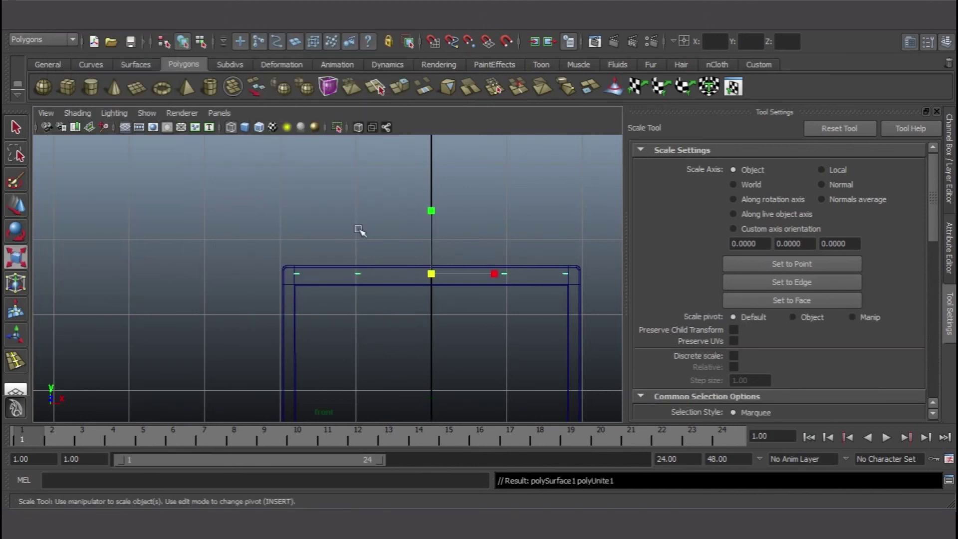
left_click(485, 299)
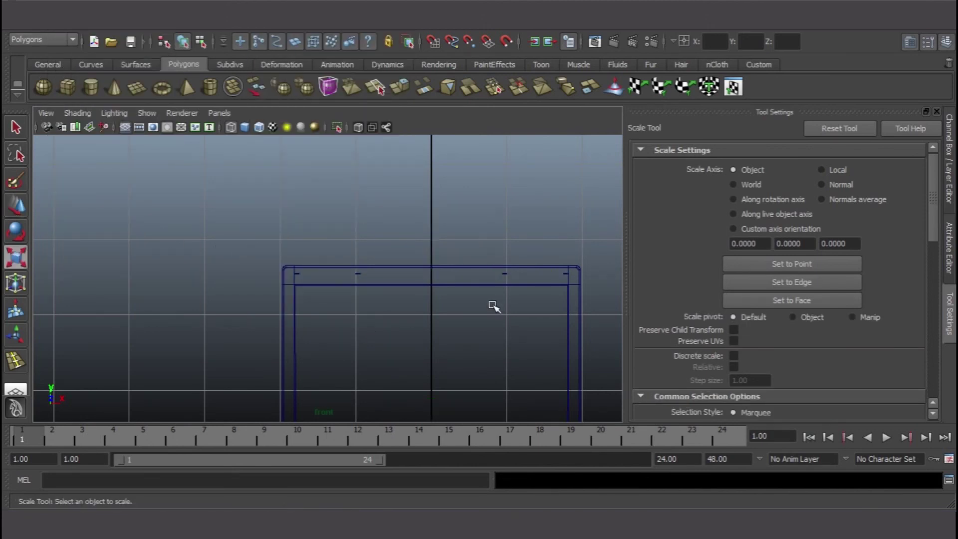
key("space")
key("space")
left_click(483, 367)
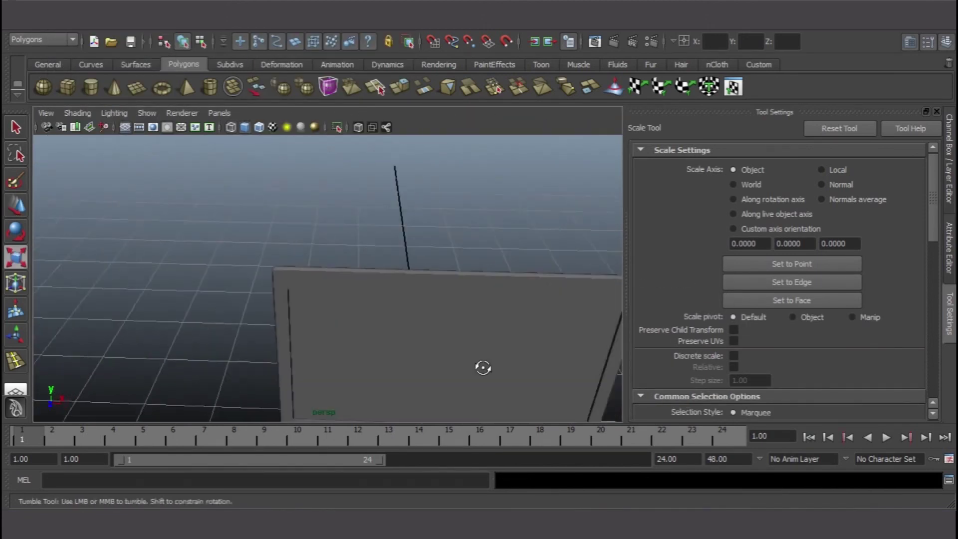
scroll(453, 356, "down", 3)
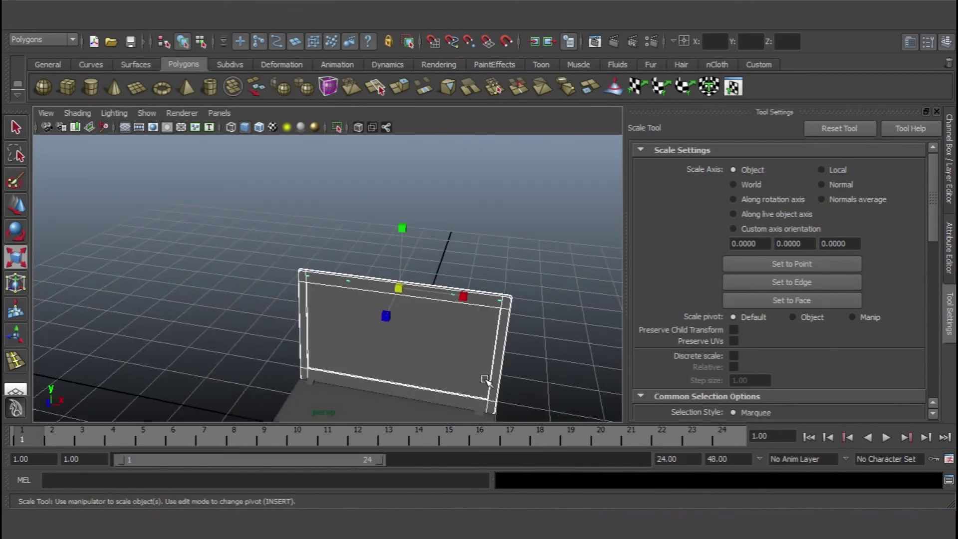